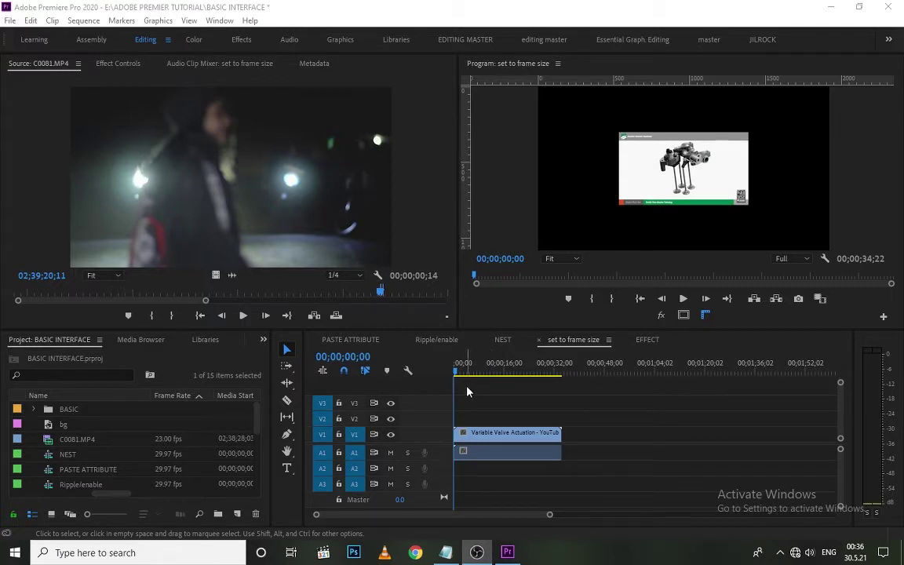
Step: In the Ripple/enable sequence, cut the stacked clips on all tracks at 00;01;01;00 and again about 37 seconds further along
click(420, 347)
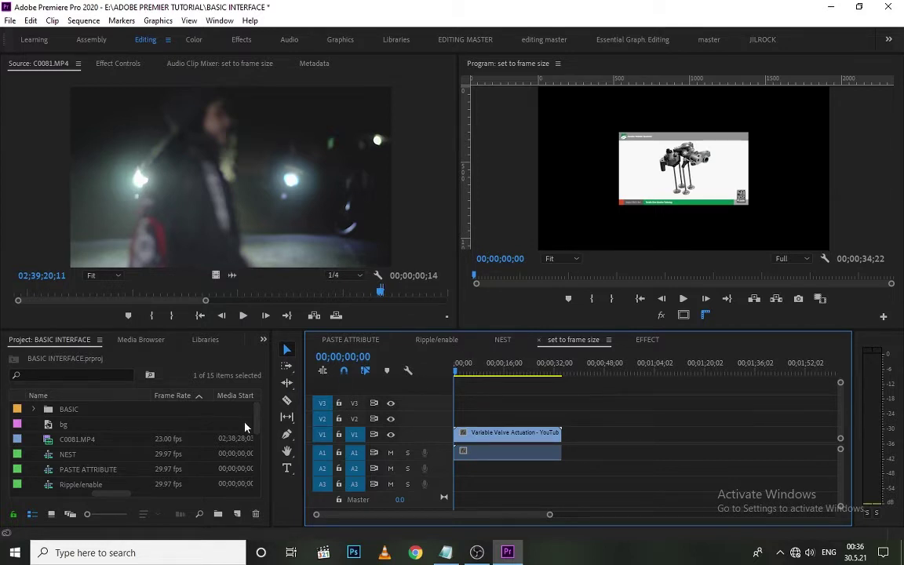
click(436, 342)
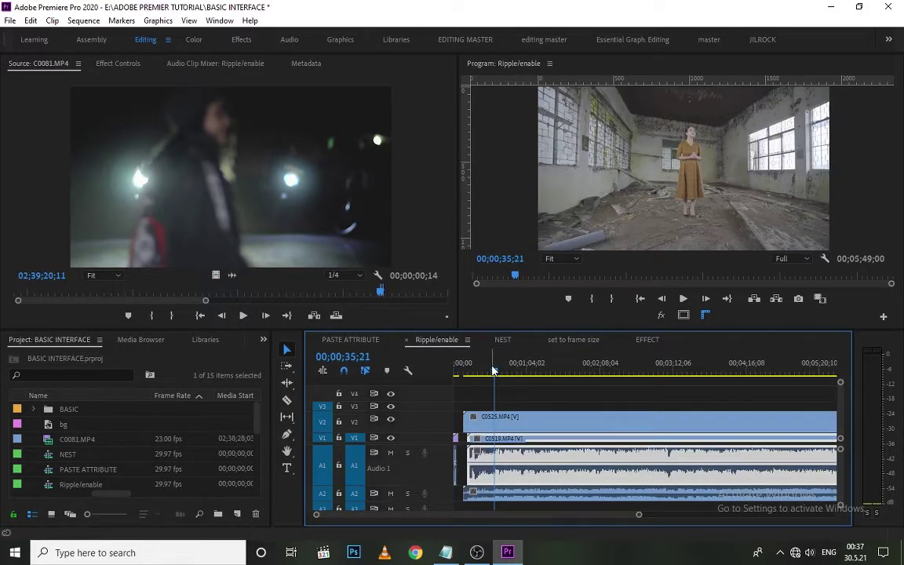
drag(494, 370, 524, 393)
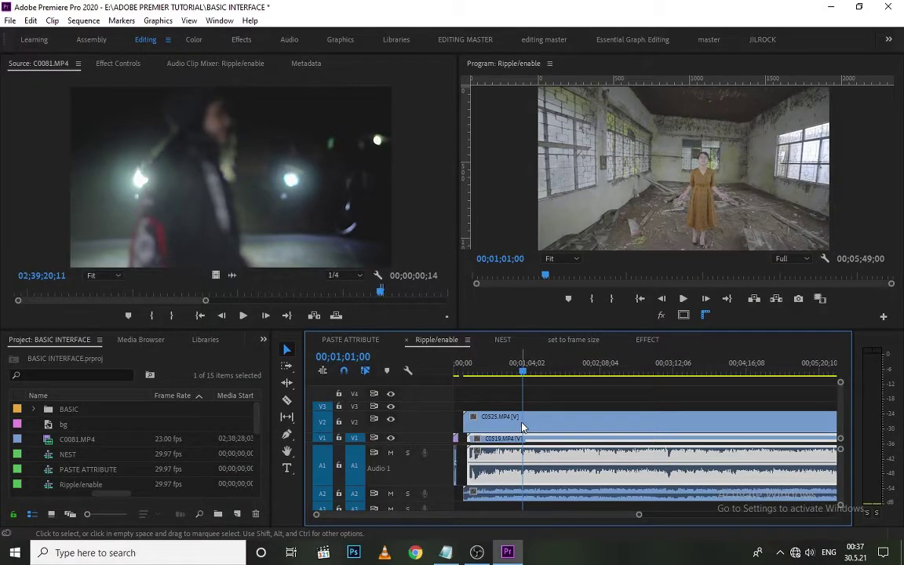
key(c)
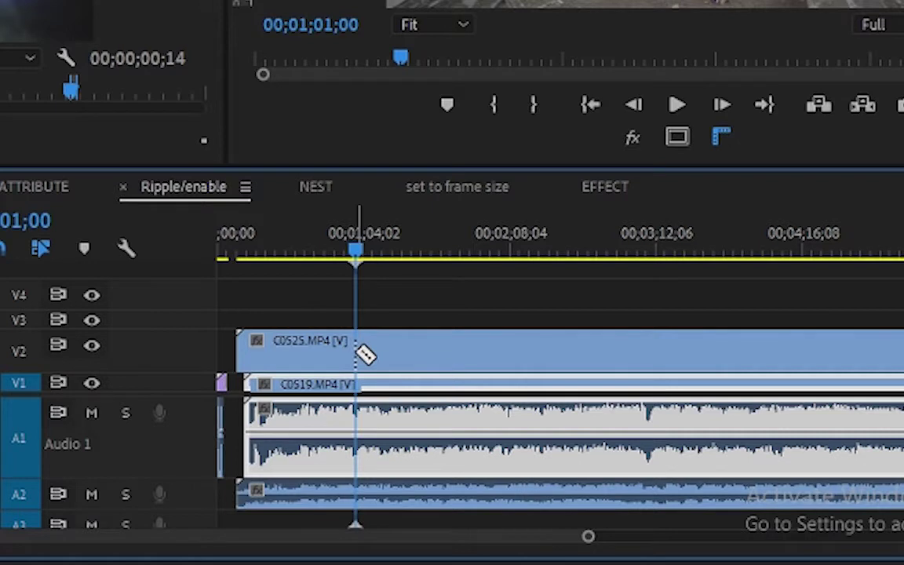
click(365, 353)
click(365, 384)
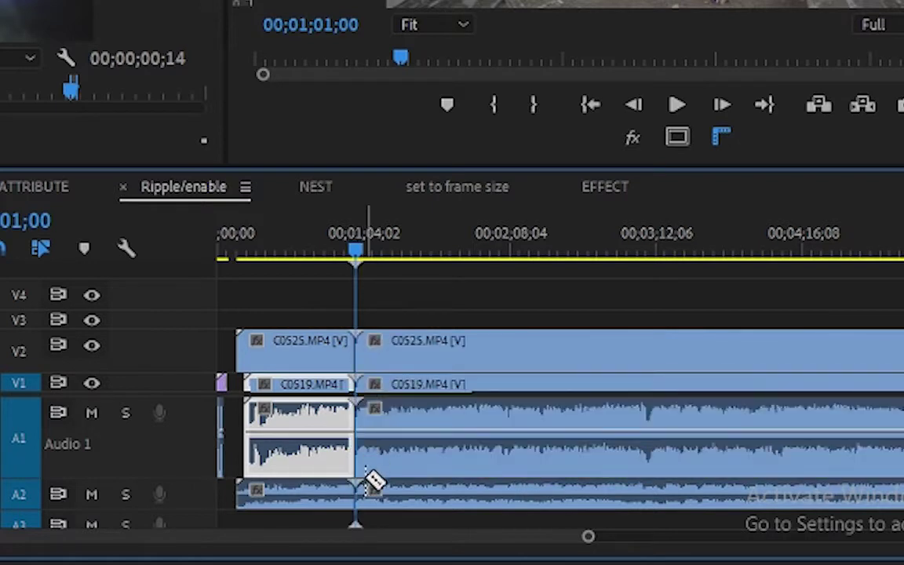
click(365, 490)
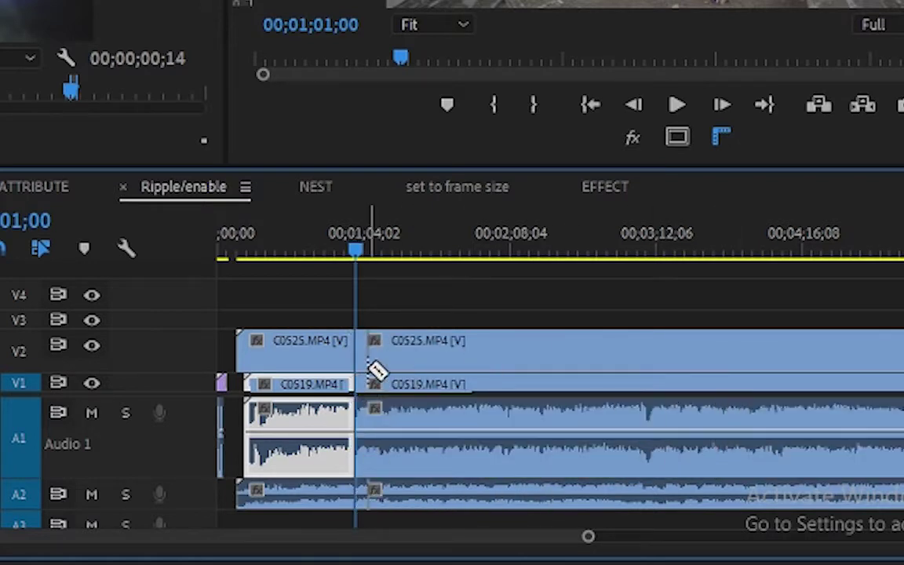
shift+click(440, 388)
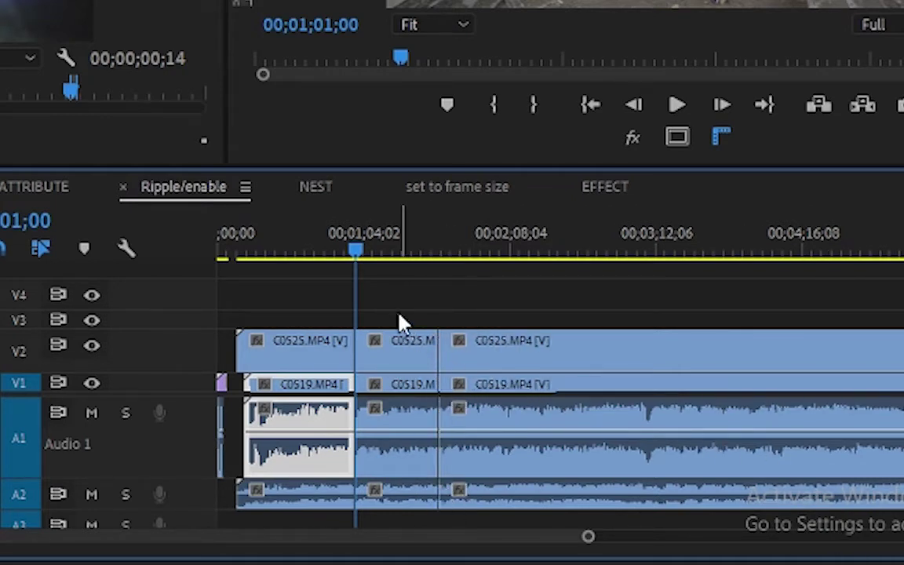
Step: Try a Ripple Delete on the short middle segment across all tracks and undo it
drag(401, 306, 399, 514)
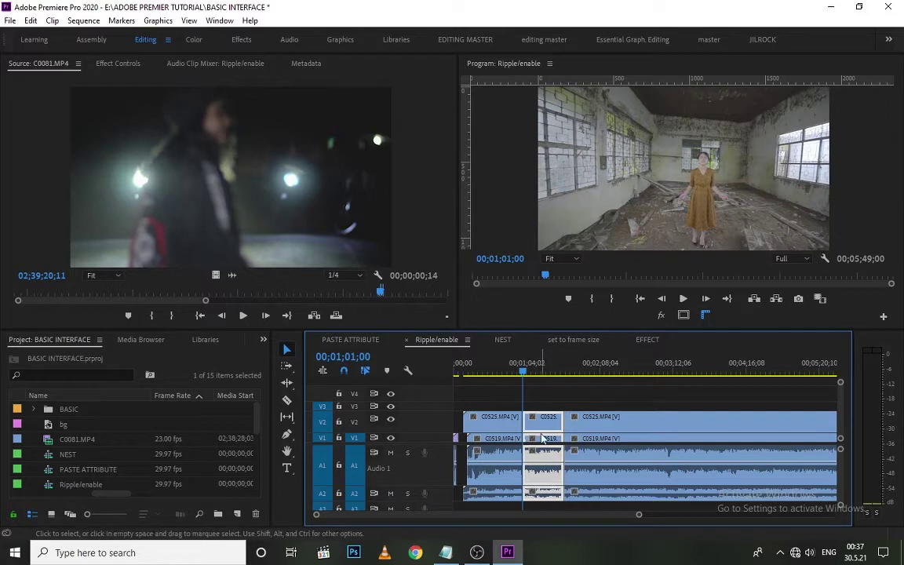
right_click(547, 482)
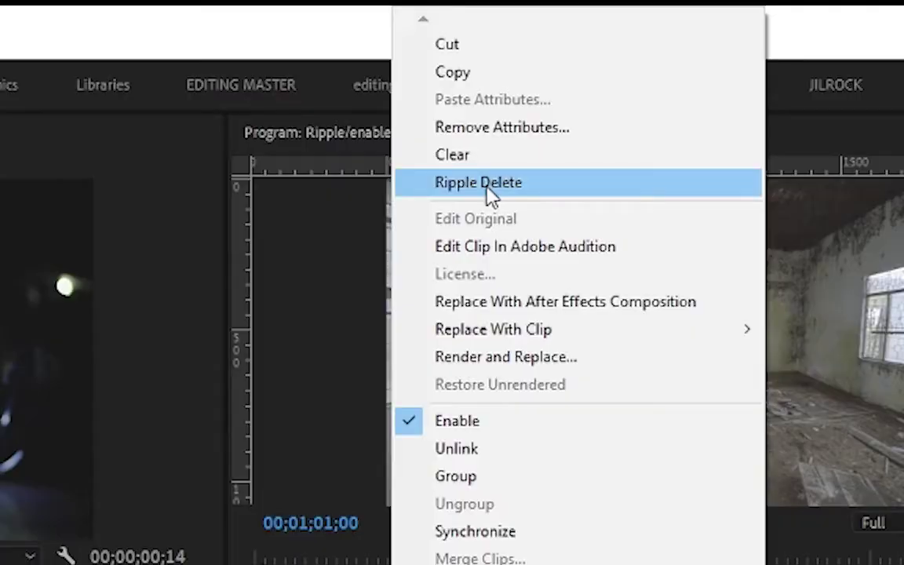
click(486, 188)
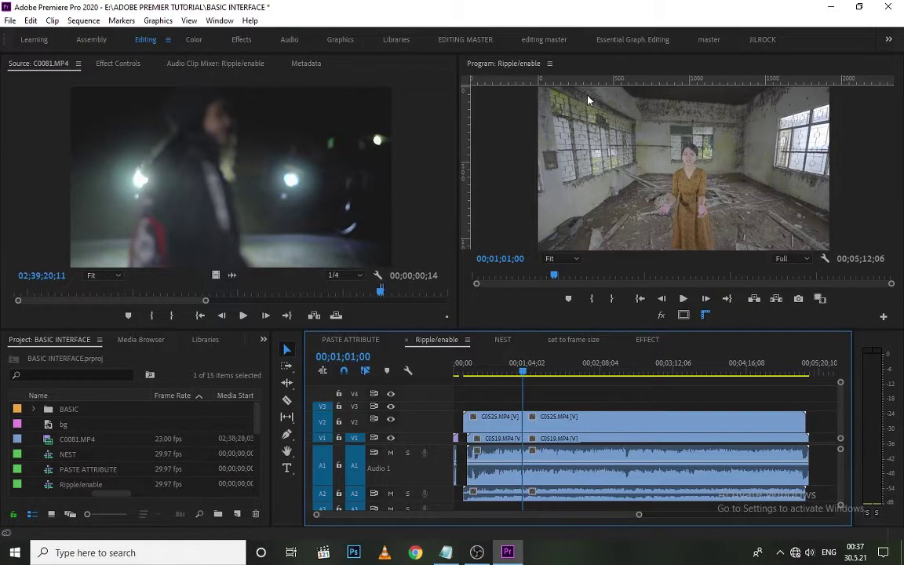
key(ctrl+z)
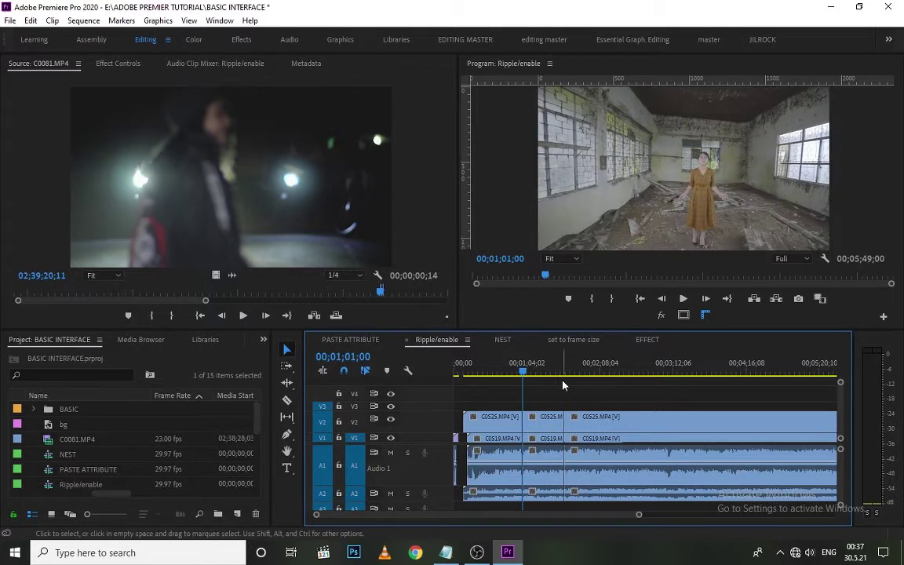
Step: Delete the short middle segment from all tracks and close the gap it leaves by removing the empty space
click(546, 416)
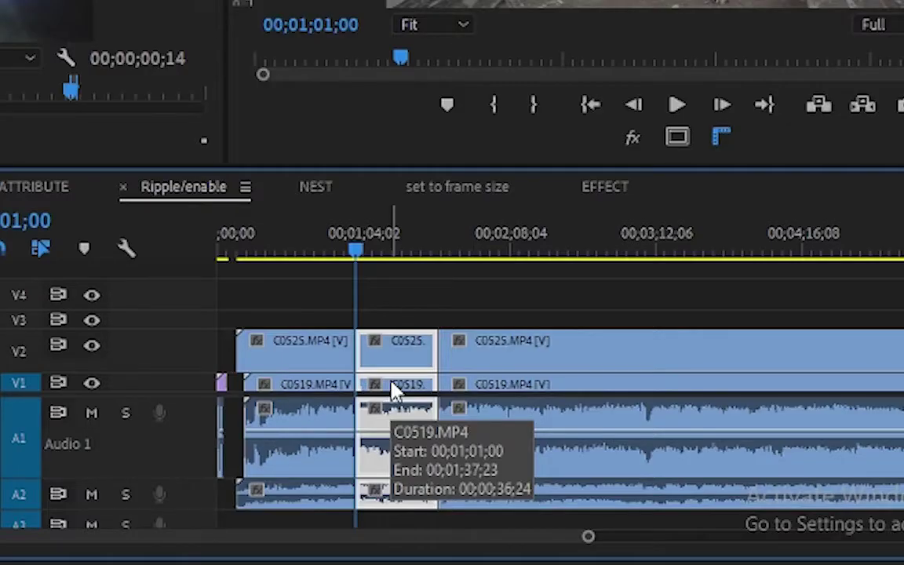
key(Delete)
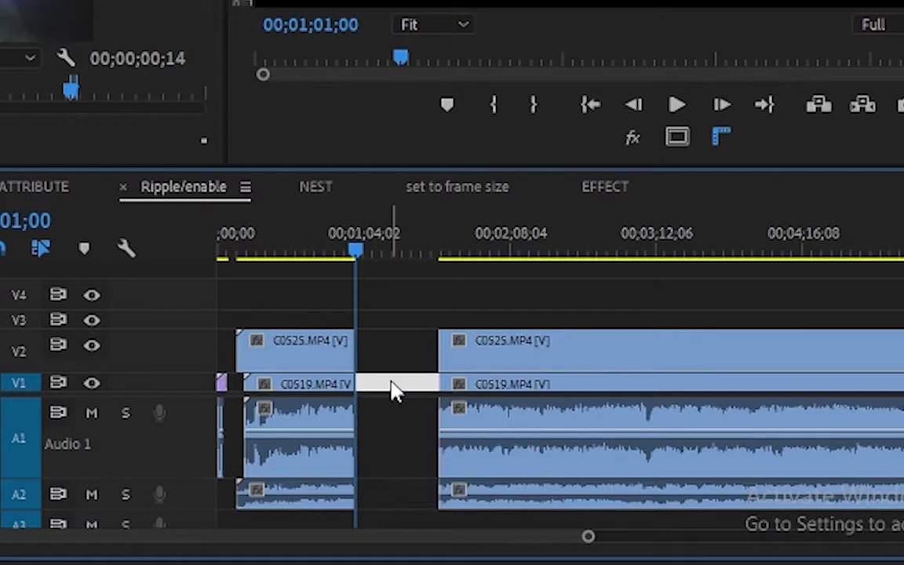
drag(386, 369, 407, 409)
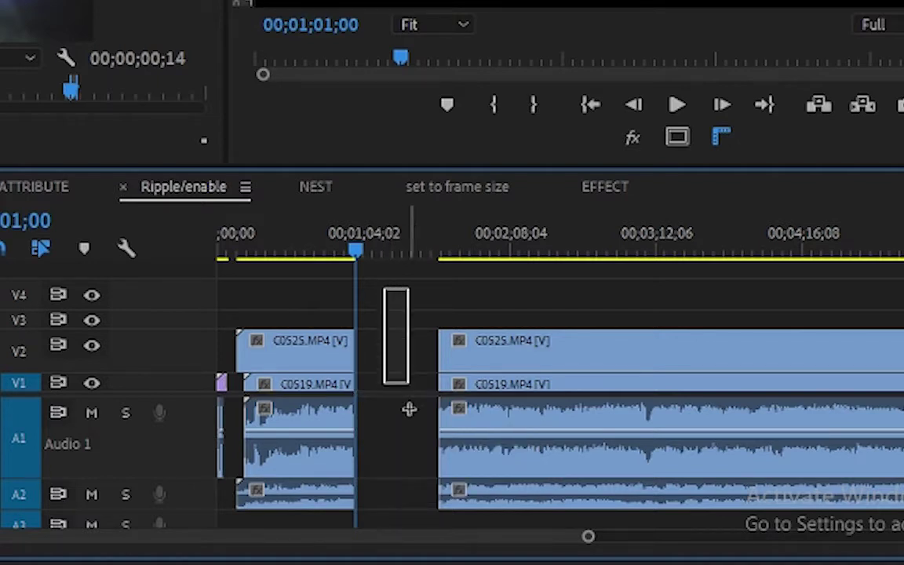
click(406, 366)
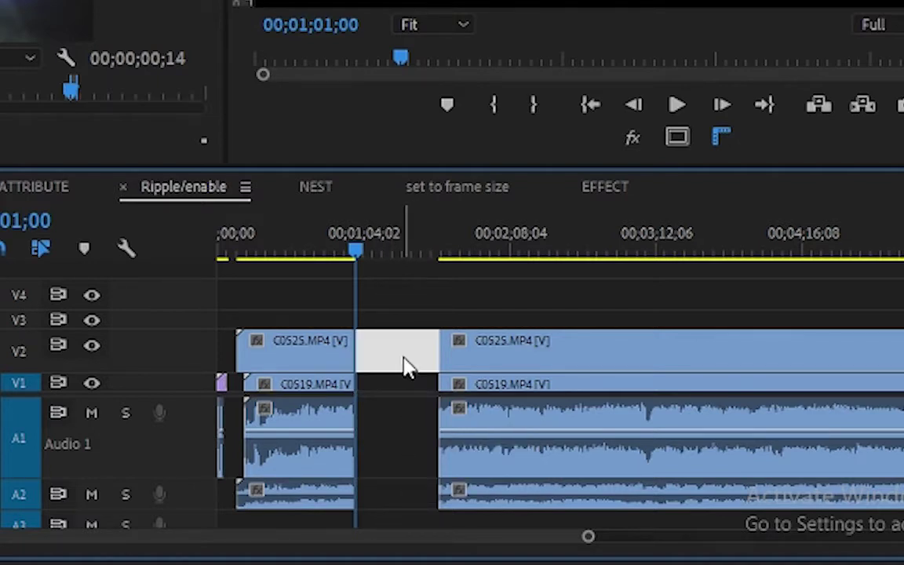
key(Delete)
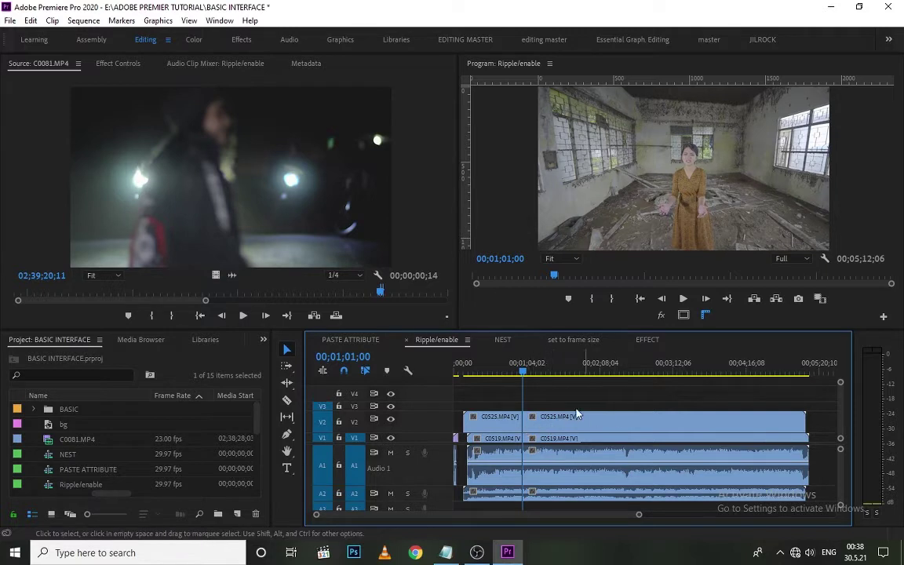
click(628, 431)
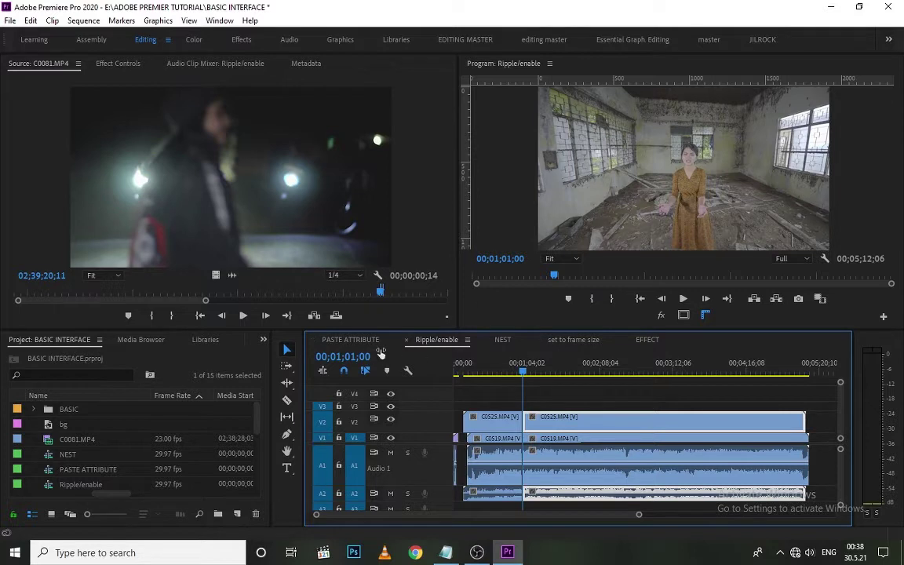
Step: Open the set to frame size sequence and place the playhead at 00;00;12;24
click(553, 340)
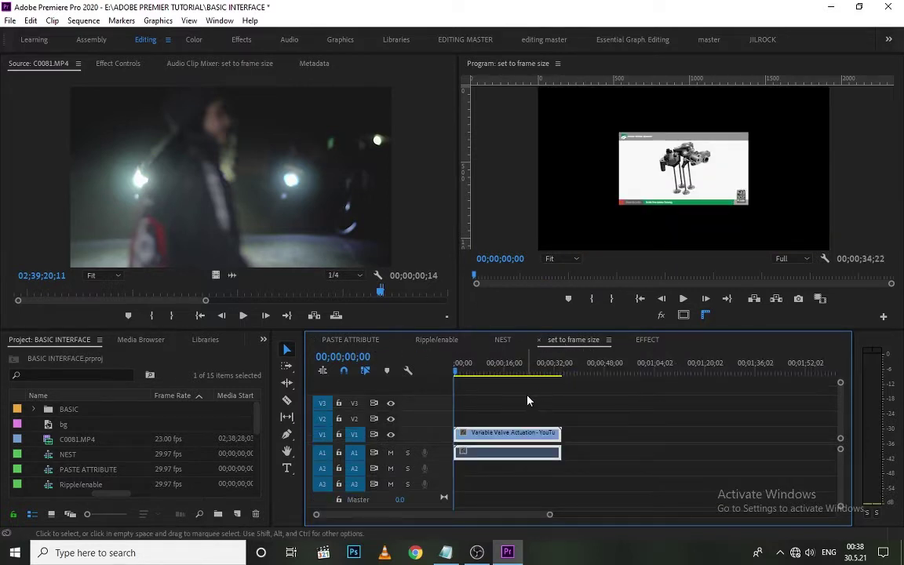
drag(464, 369, 501, 379)
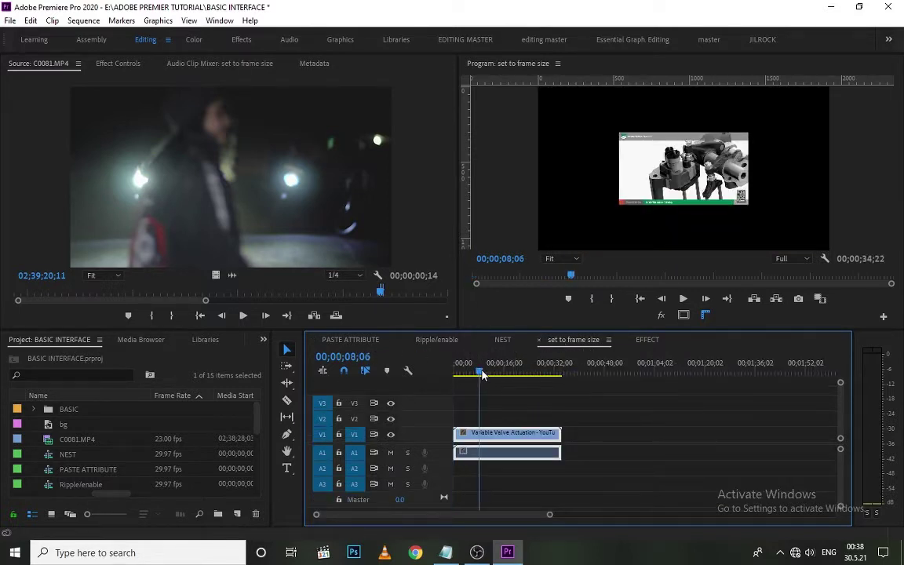
mouse_move(310, 256)
mouse_down()
mouse_move(342, 256)
mouse_move(302, 257)
mouse_up()
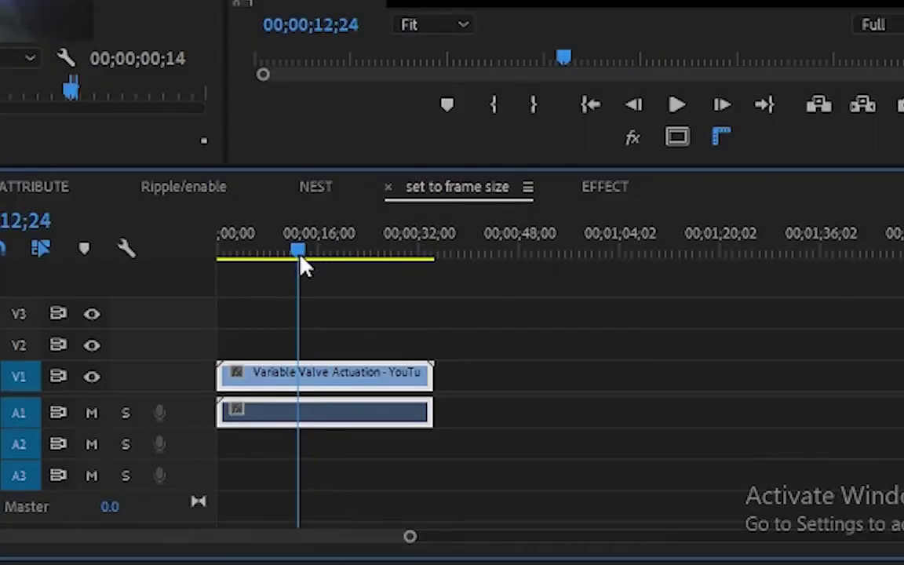
click(371, 333)
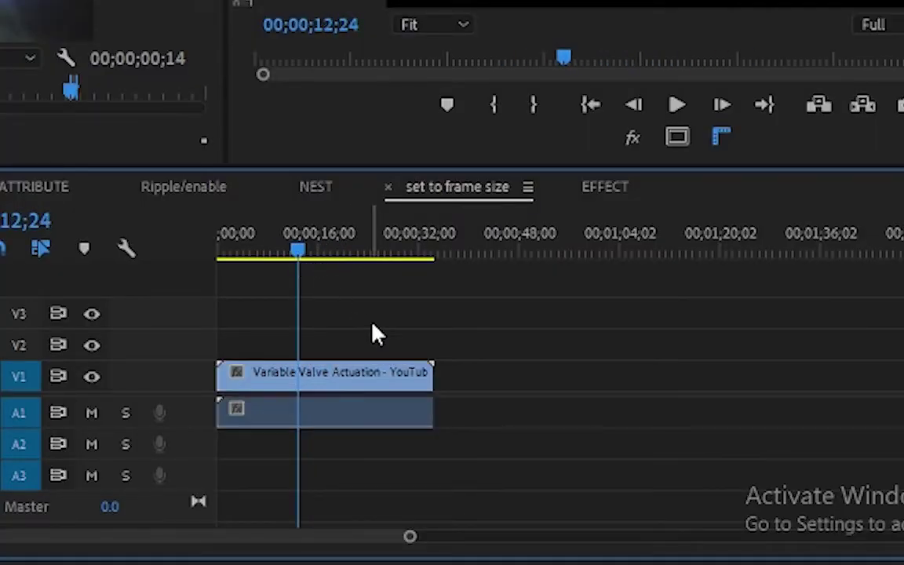
click(334, 382)
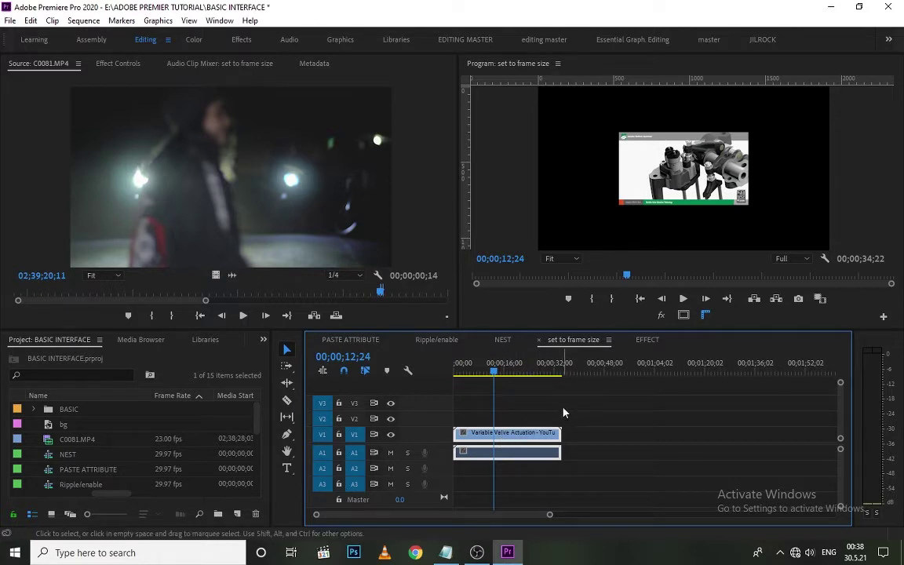
Step: Select the Variable Valve Actuation clip and display the safe margins over the program preview
click(524, 433)
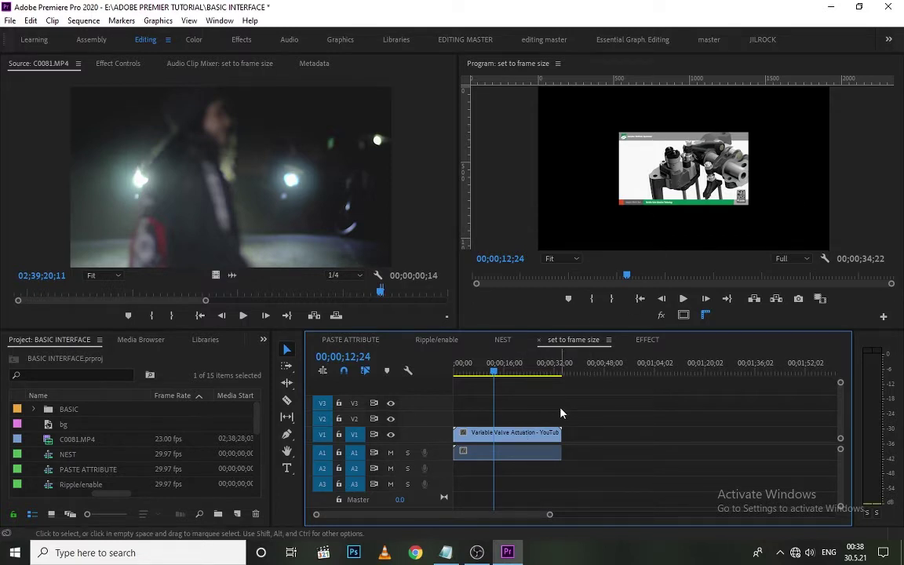
click(518, 445)
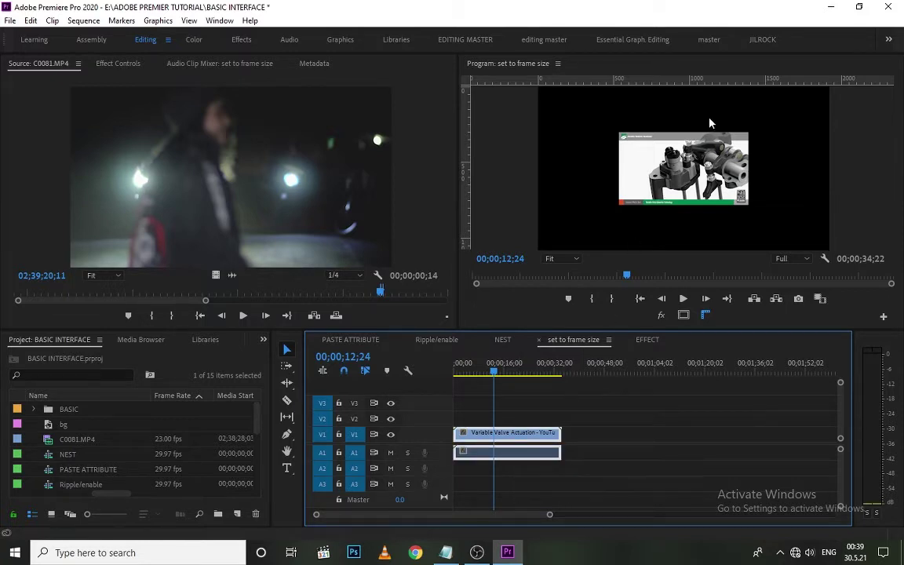
click(838, 120)
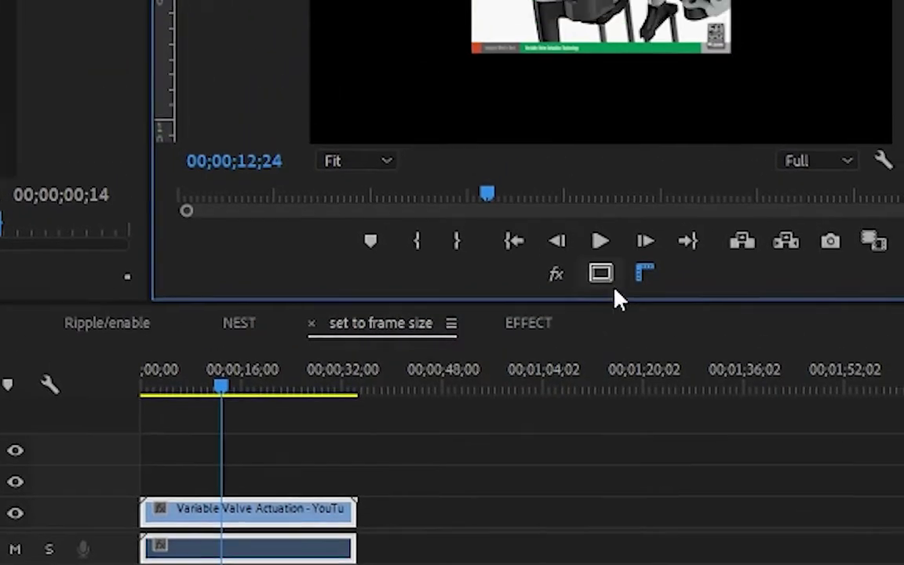
click(683, 315)
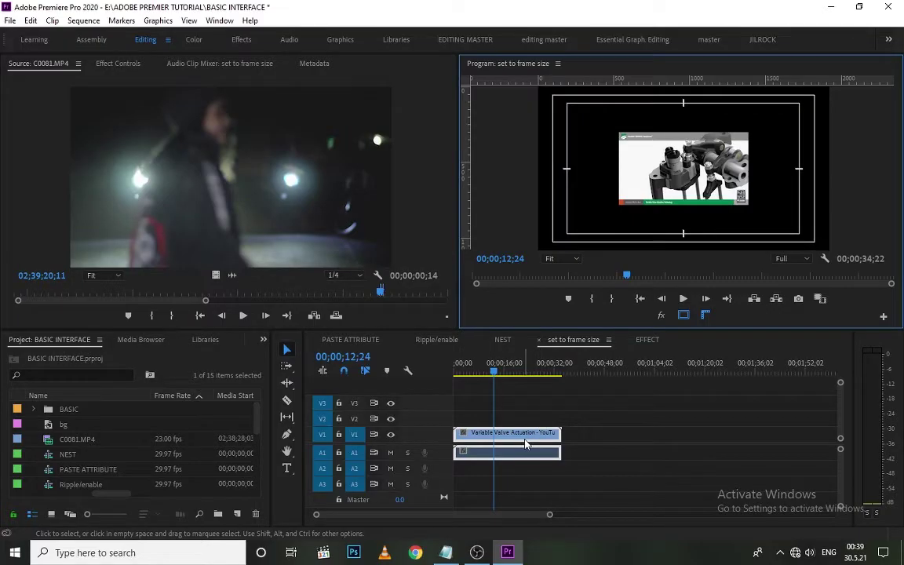
Step: Try Set to Frame Size on the Variable Valve Actuation clip and undo it
right_click(526, 444)
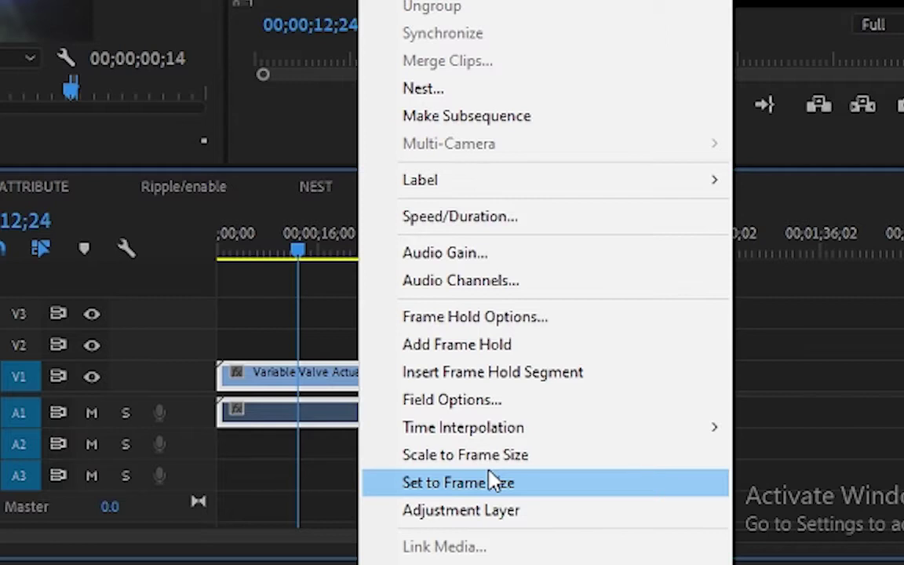
click(493, 480)
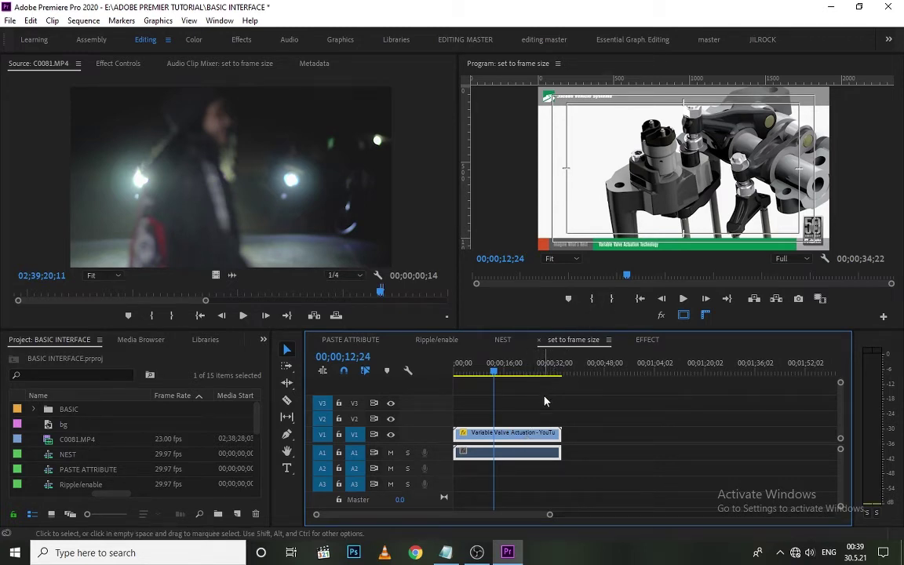
click(514, 438)
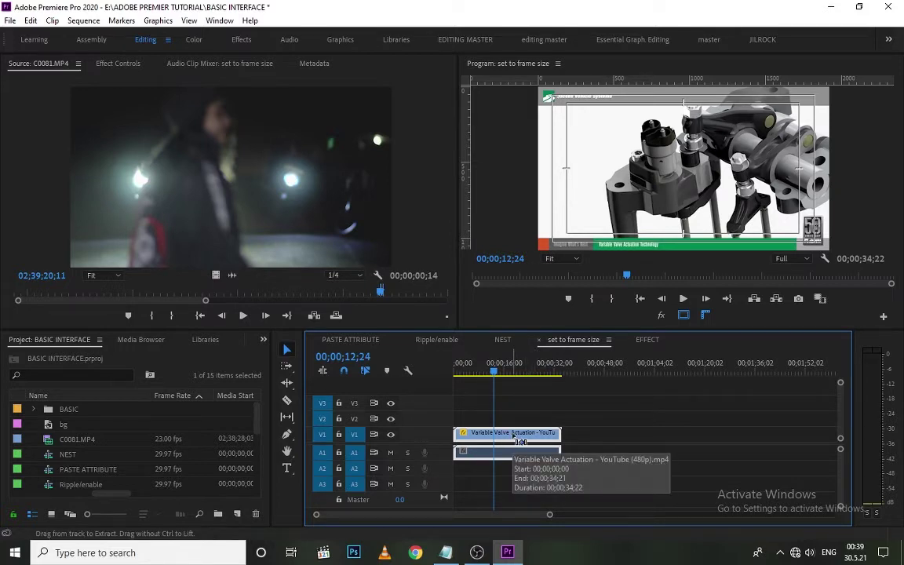
key(ctrl+z)
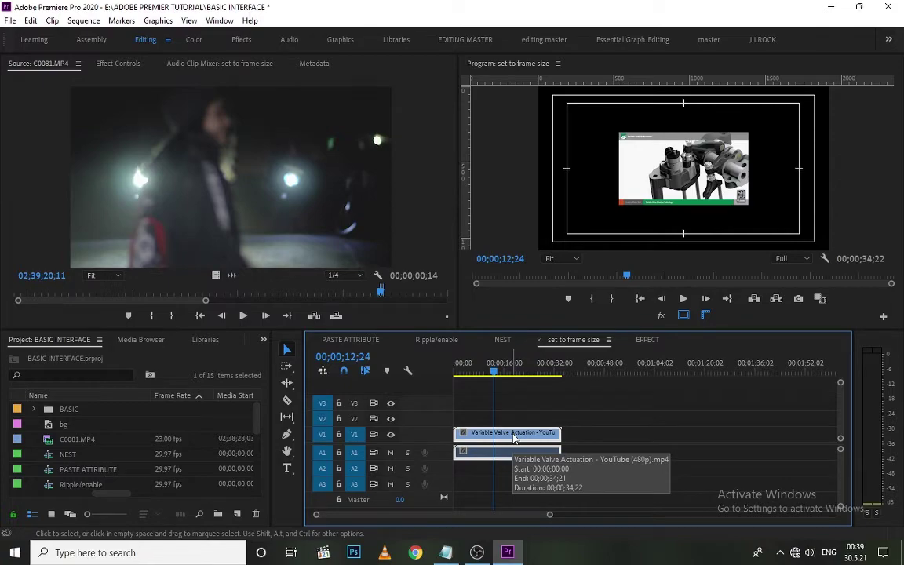
Step: Apply Scale to Frame Size to the Variable Valve Actuation clip and inspect the program preview at 200% before returning it to Fit
right_click(514, 438)
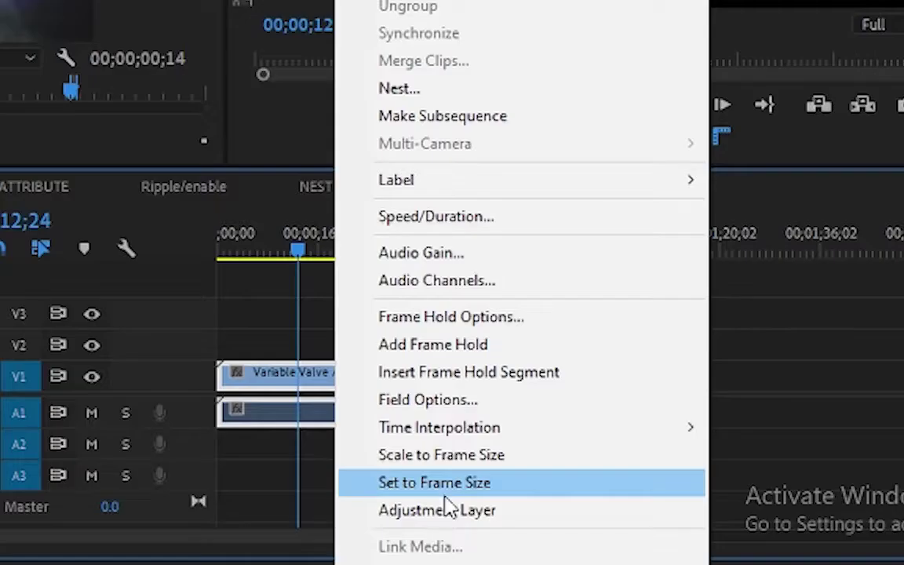
click(465, 469)
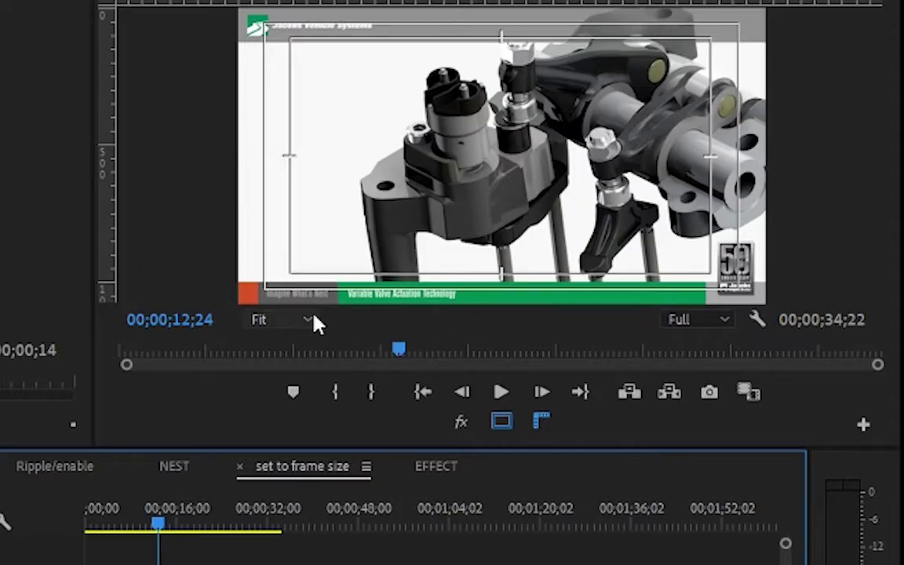
click(578, 258)
click(282, 520)
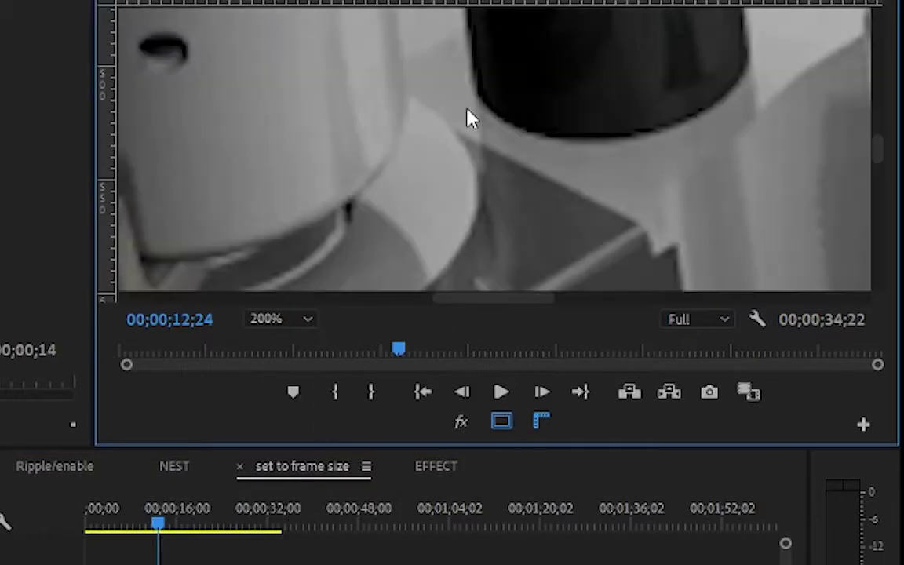
mouse_move(474, 306)
mouse_down()
mouse_move(487, 299)
mouse_move(436, 303)
mouse_move(459, 303)
mouse_up()
drag(885, 175, 879, 90)
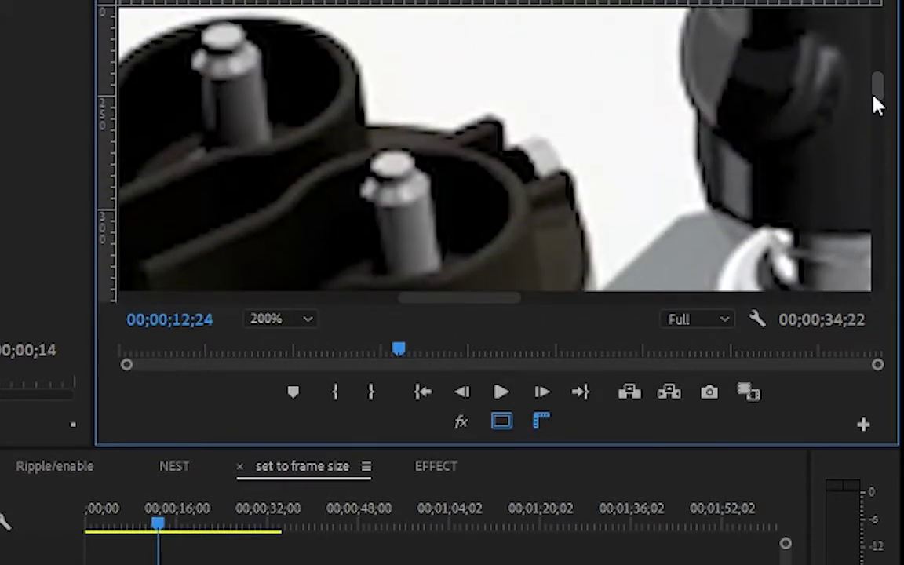
click(306, 321)
click(307, 343)
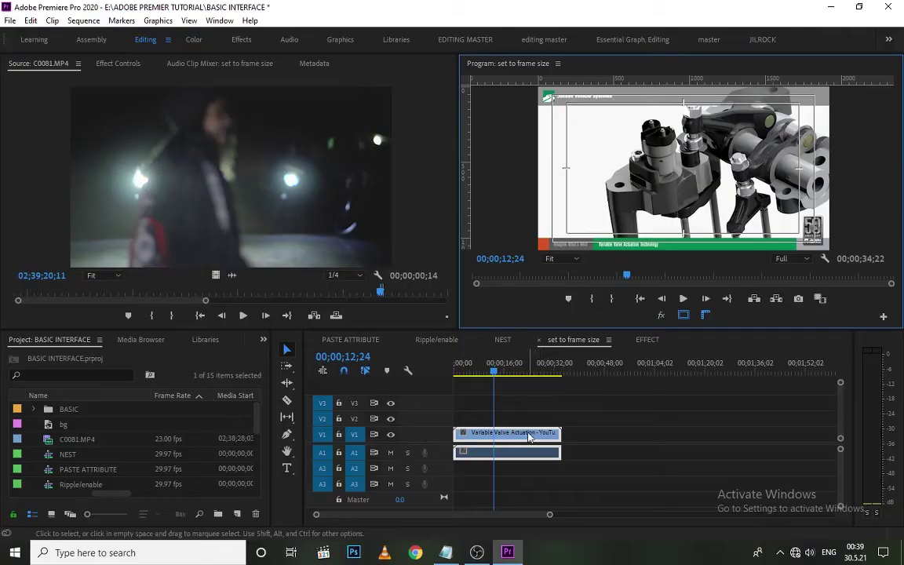
Step: Undo Scale to Frame Size on the Variable Valve Actuation clip and apply Set to Frame Size instead
key(ctrl+z)
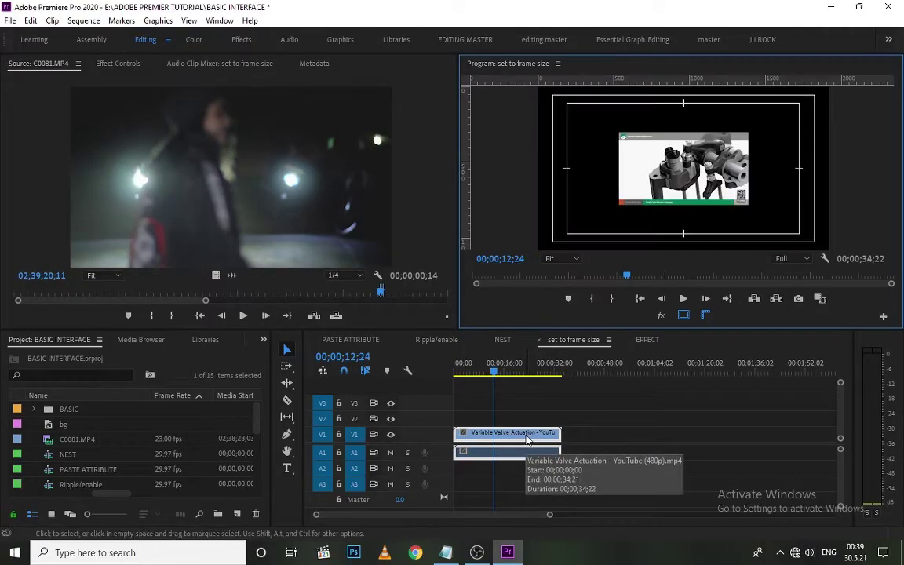
right_click(526, 440)
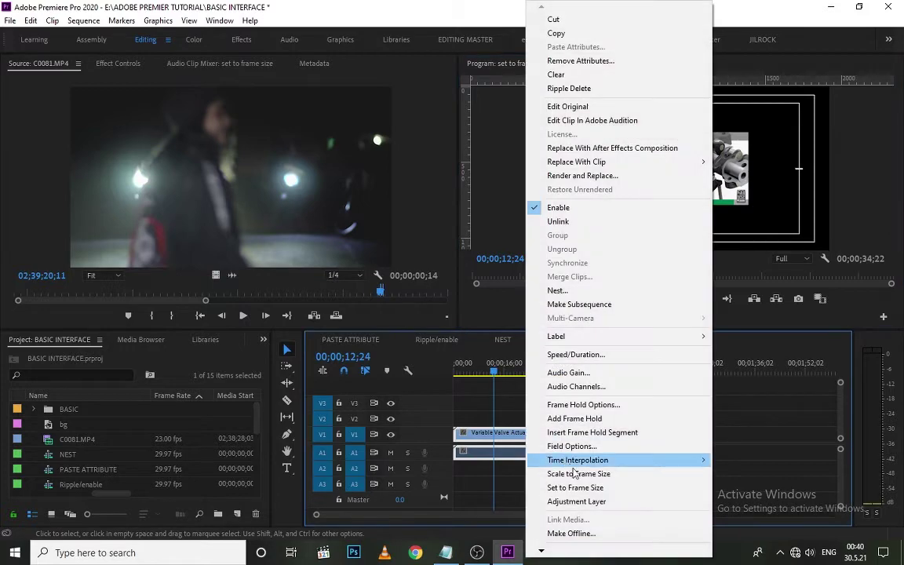
click(582, 489)
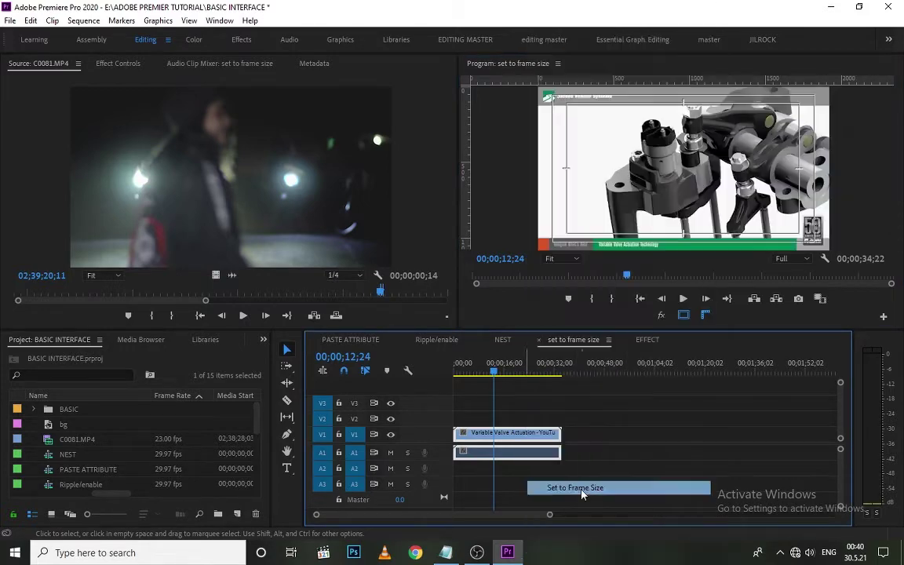
Step: Inspect the Variable Valve Actuation clip in the program preview at 50% and 200%, and return the zoom to Fit
click(577, 260)
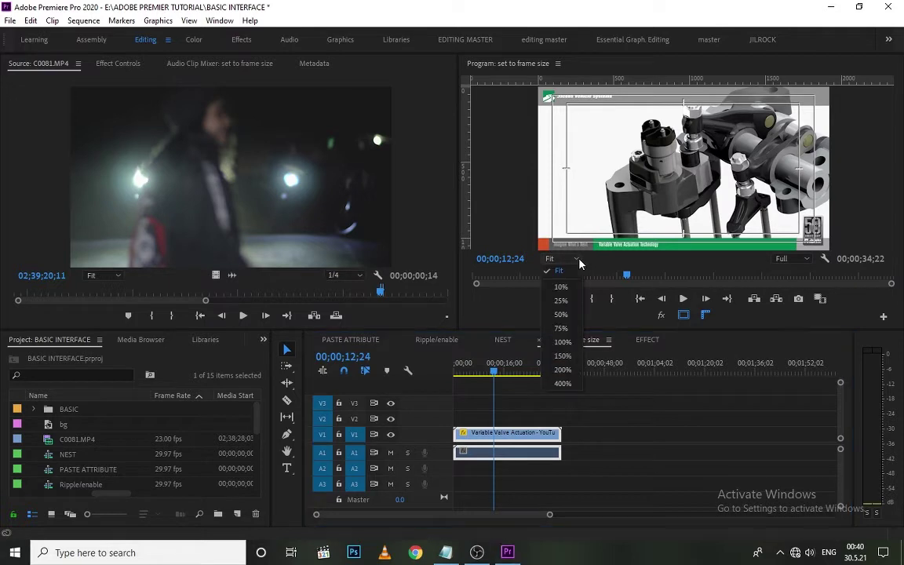
click(571, 314)
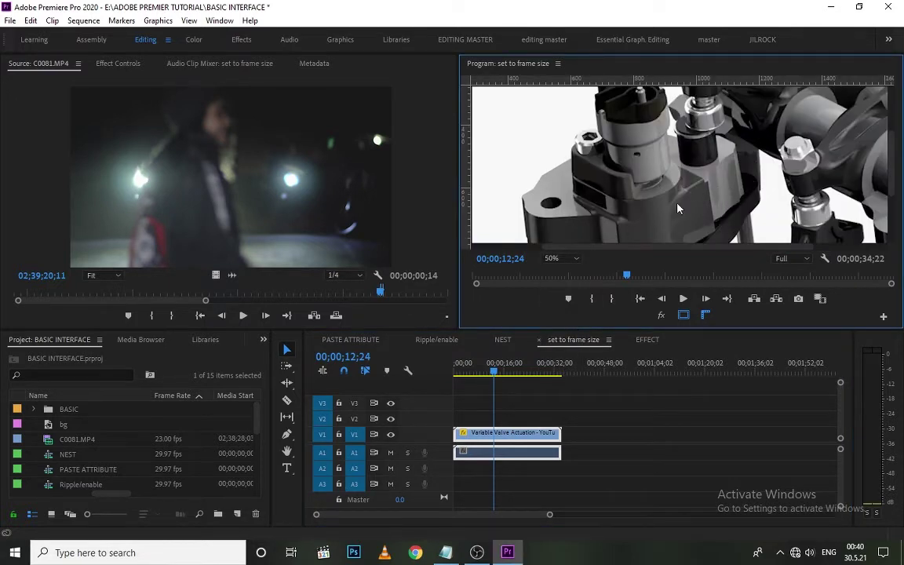
click(575, 259)
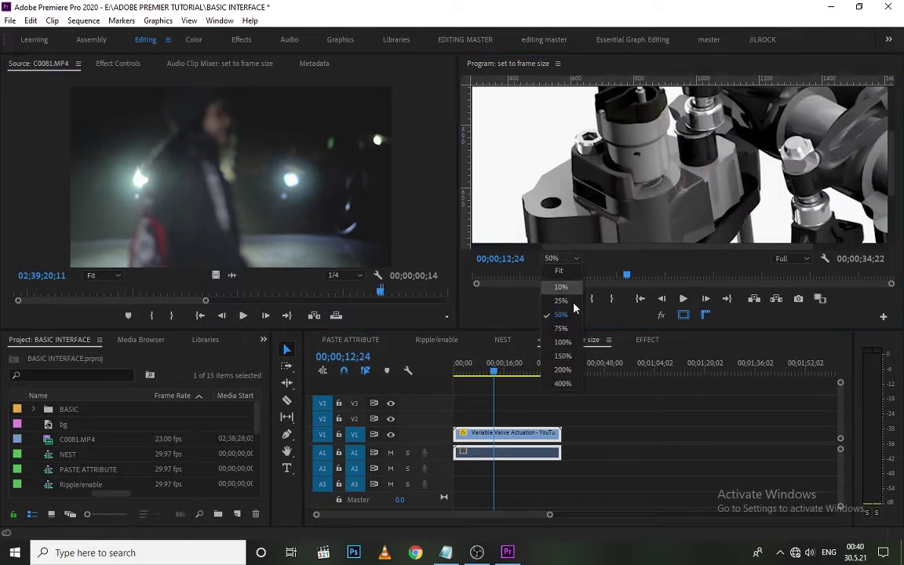
click(572, 364)
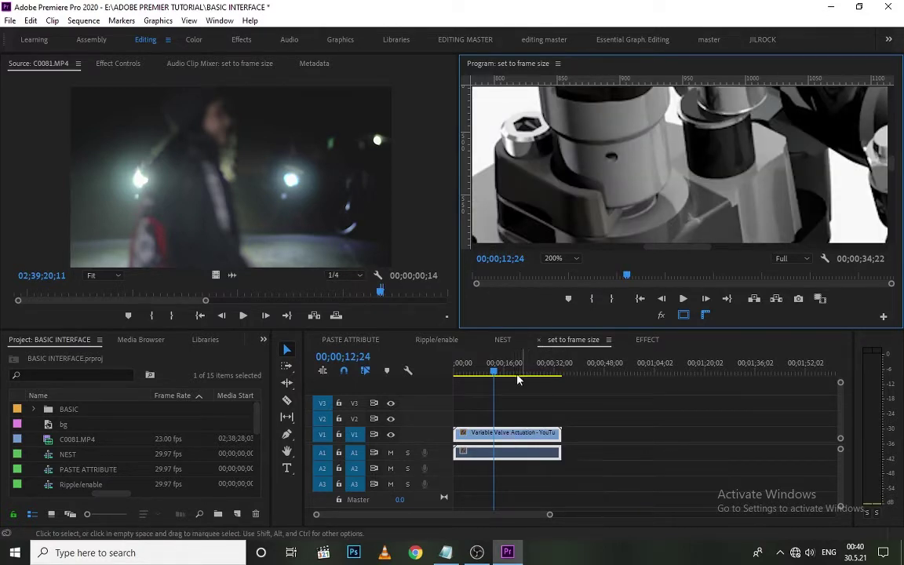
click(574, 261)
click(575, 277)
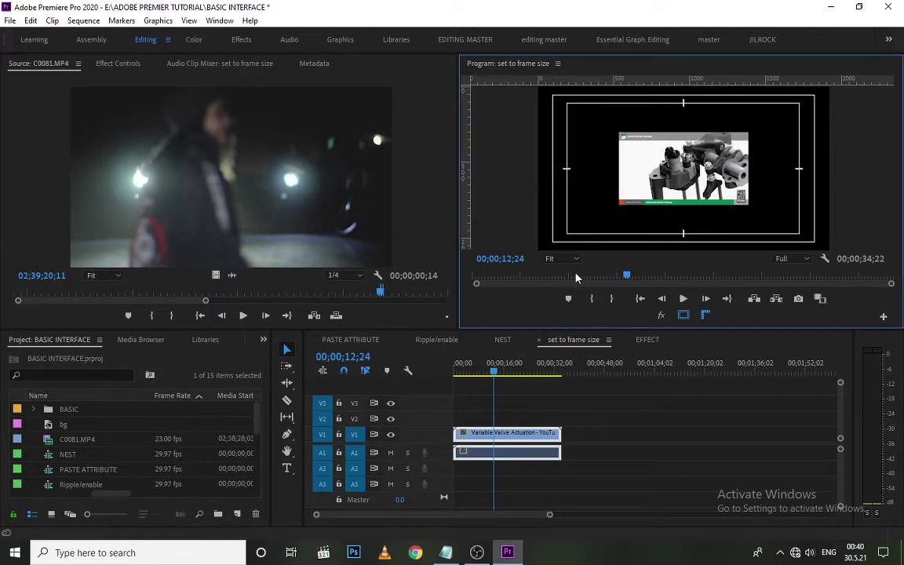
click(615, 428)
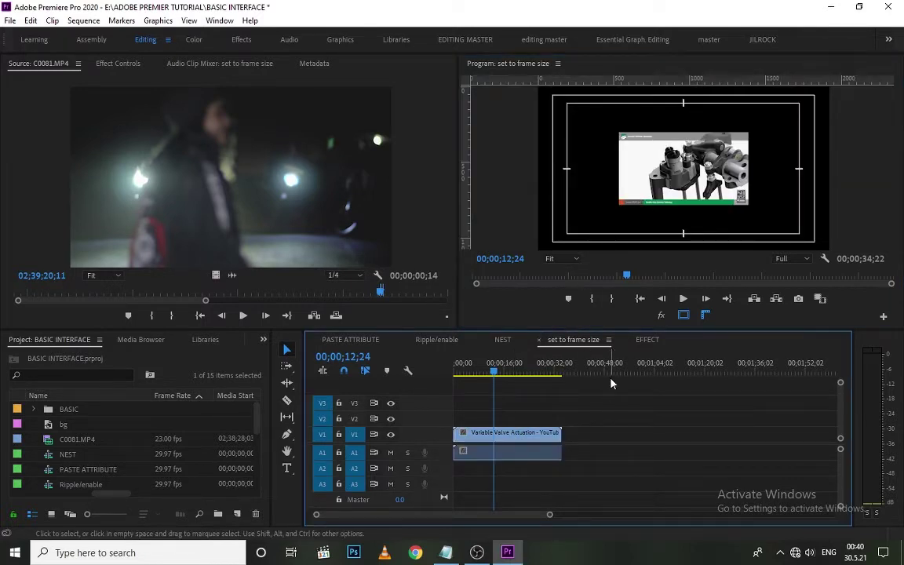
click(508, 436)
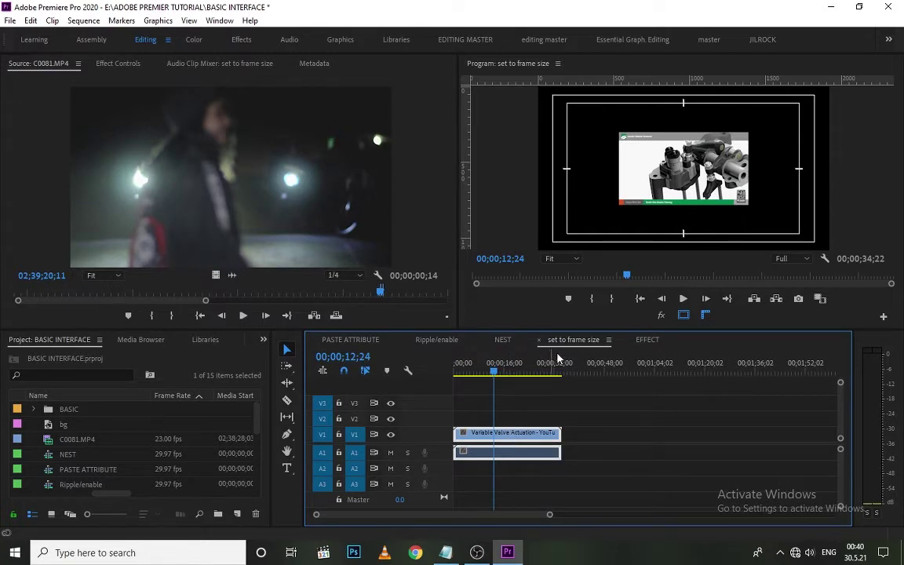
Step: Open the PASTE ATTRIBUTE sequence and load C0519.MP4 from the project into the source preview
click(358, 340)
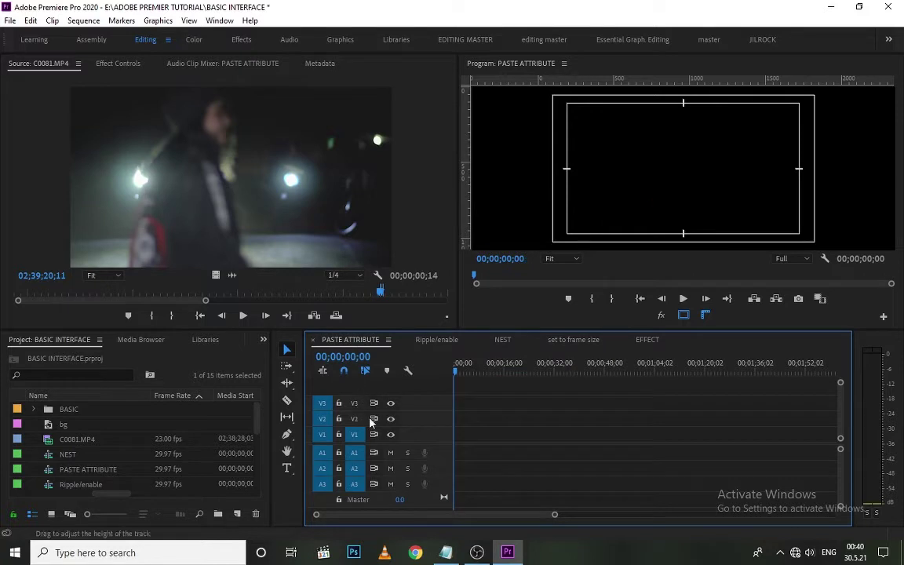
scroll(98, 463, down, 3)
scroll(97, 464, down, 2)
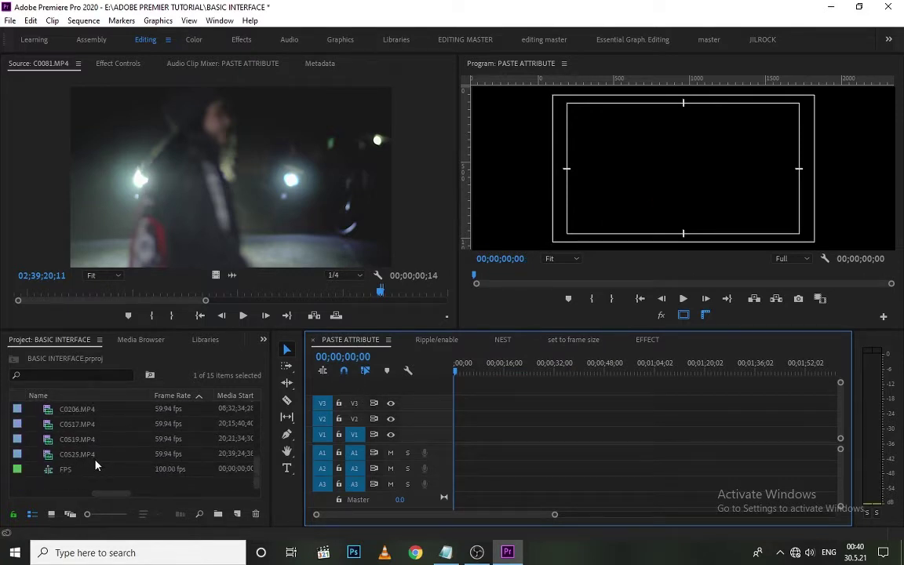
scroll(75, 455, up, 1)
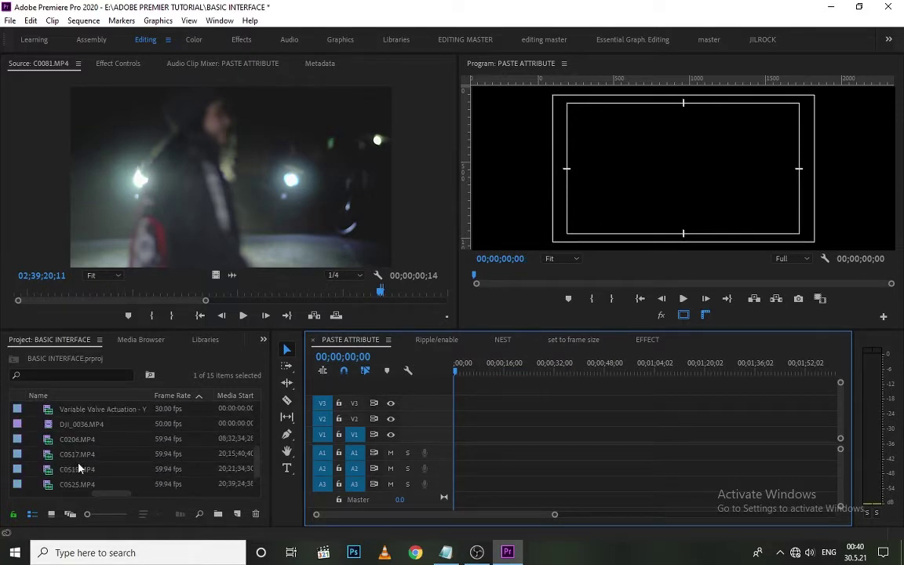
double_click(54, 475)
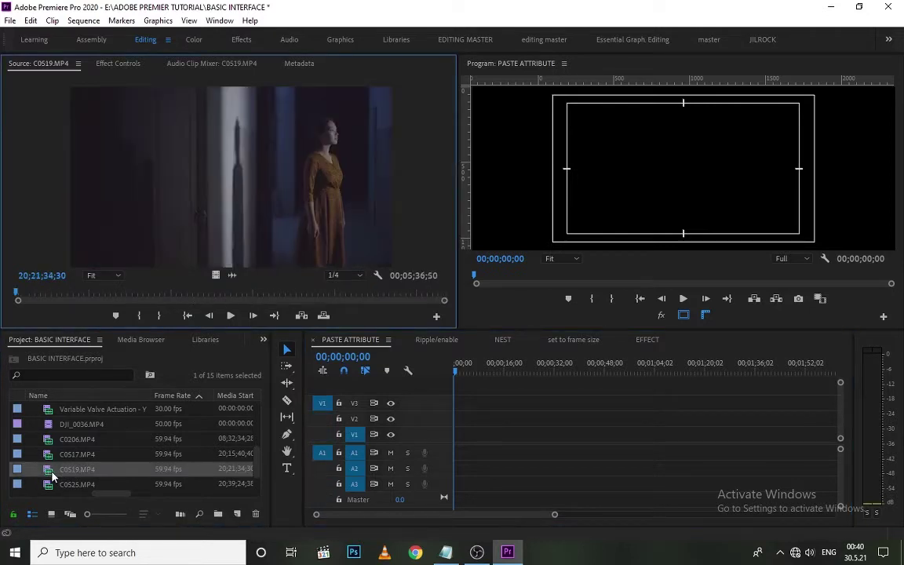
Step: Load C0206.MP4 as the source and place only its video at the start of V1, keeping the existing sequence settings
scroll(53, 479, down, 2)
scroll(53, 460, up, 1)
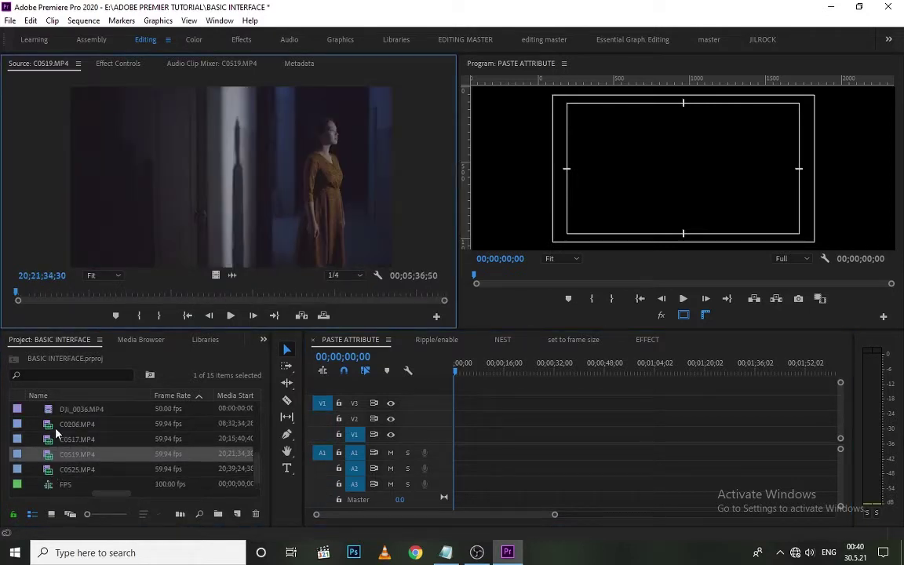
double_click(55, 427)
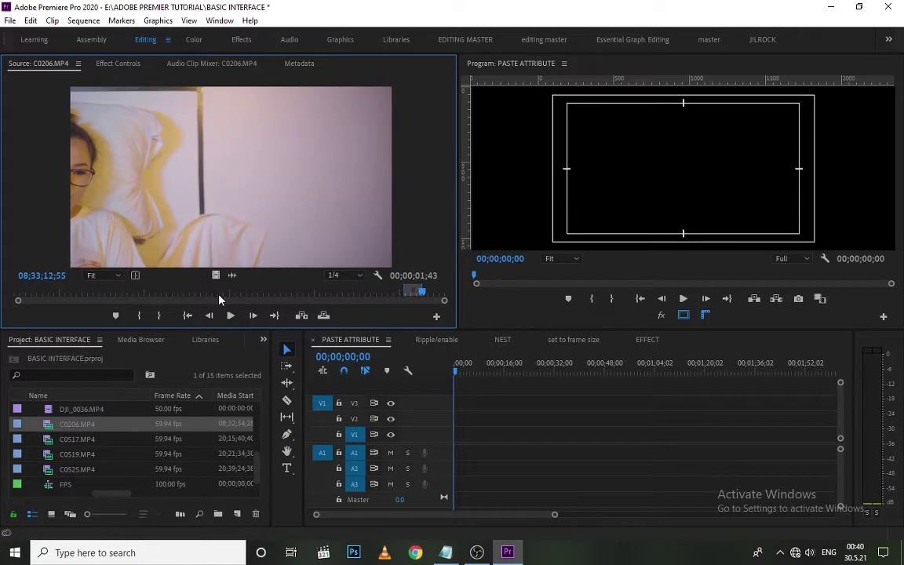
drag(216, 275, 460, 437)
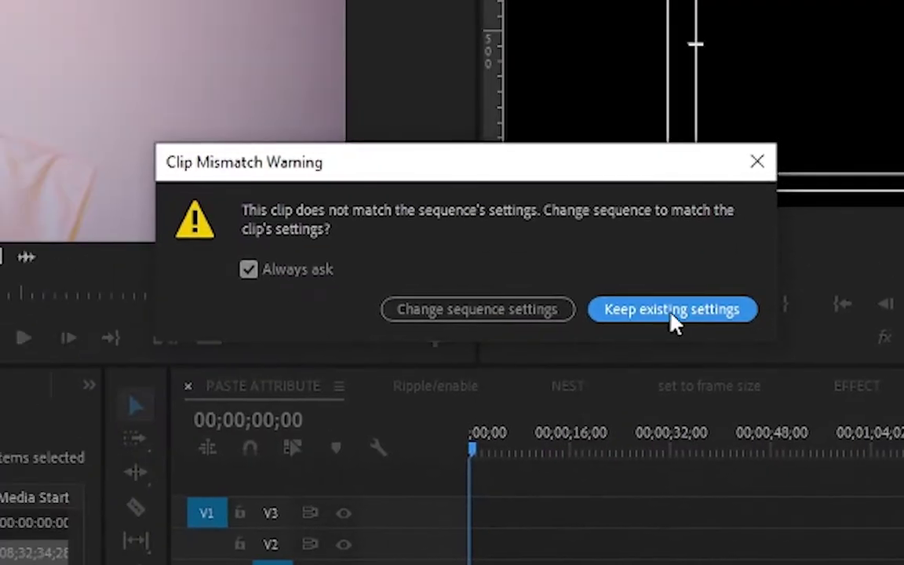
click(554, 302)
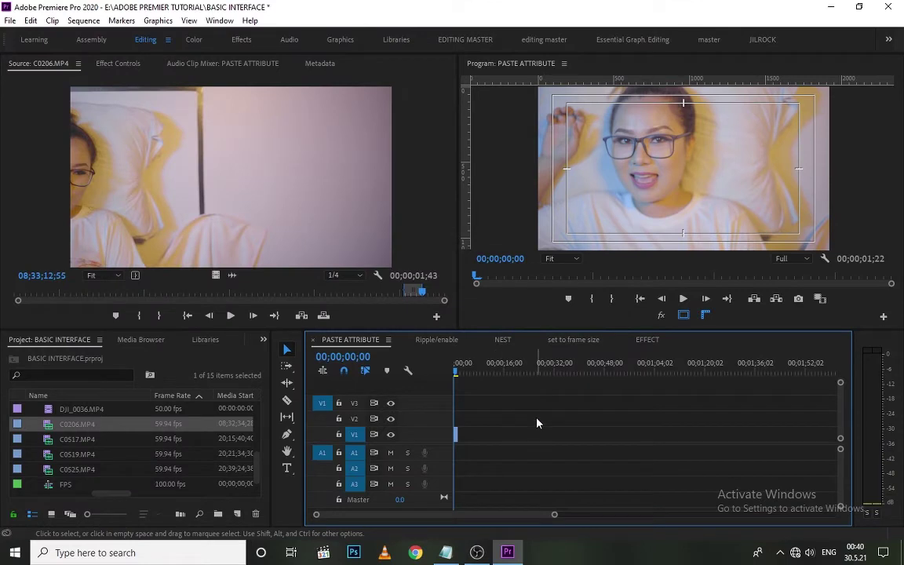
Step: Enlarge the video tracks and the C0206.MP4 clip in the timeline, and place the playhead at 00;00;00;13
key(ctrl+=)
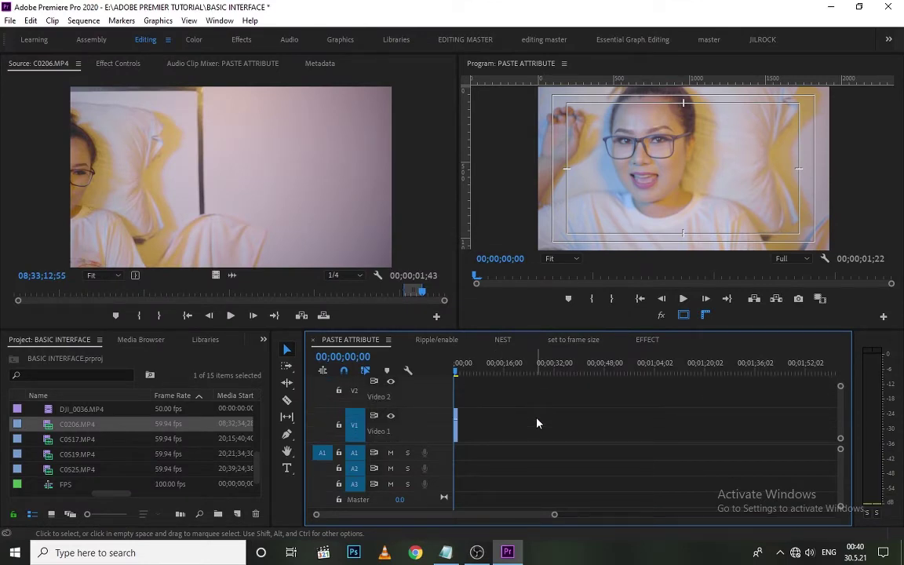
key(=)
key(=)
key(=)
key(=)
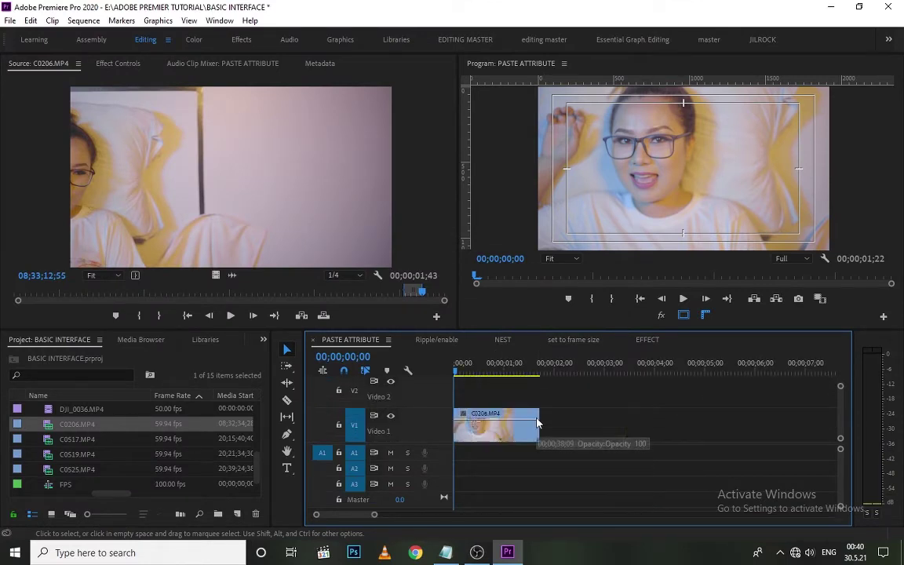
key(=)
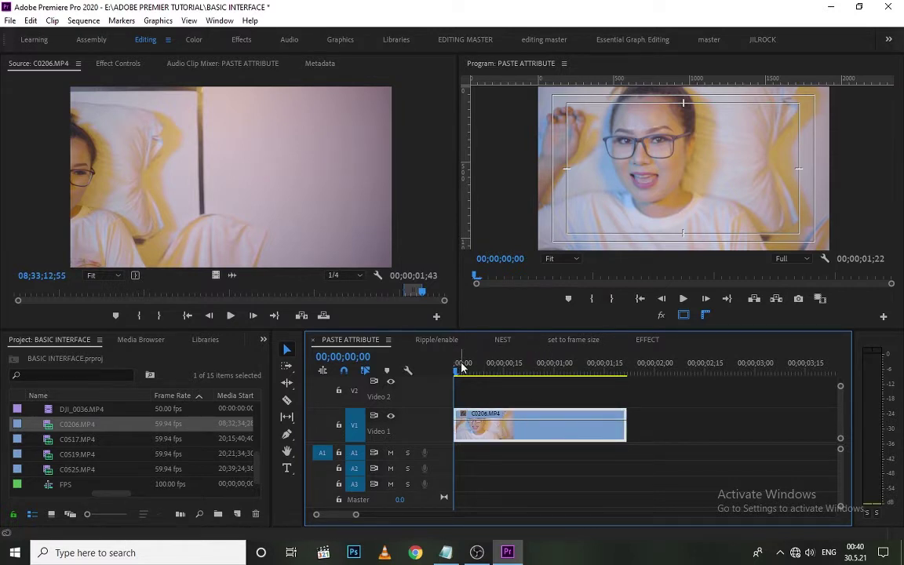
drag(462, 367, 500, 369)
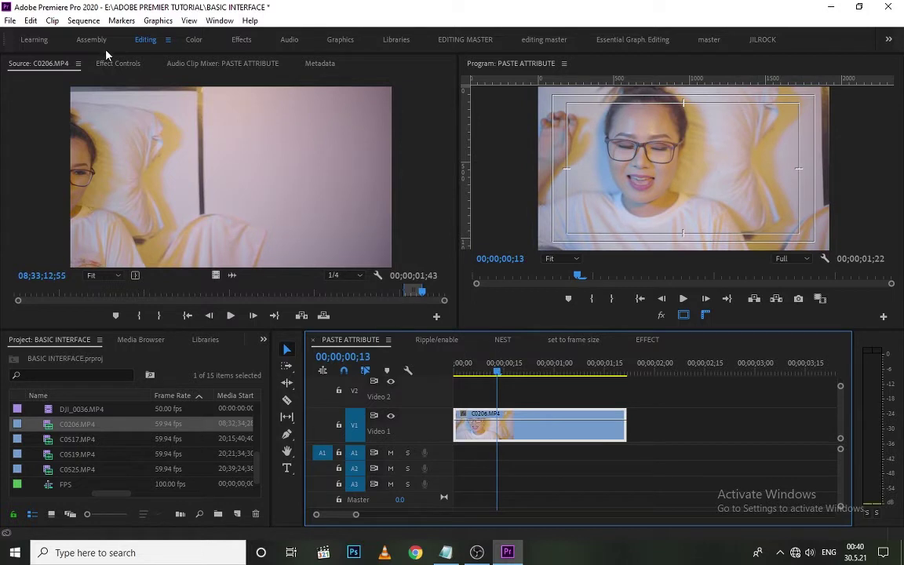
Step: Search the effects for BLUR and apply the Fast Blur In preset to the C0206.MP4 clip
click(263, 340)
click(259, 372)
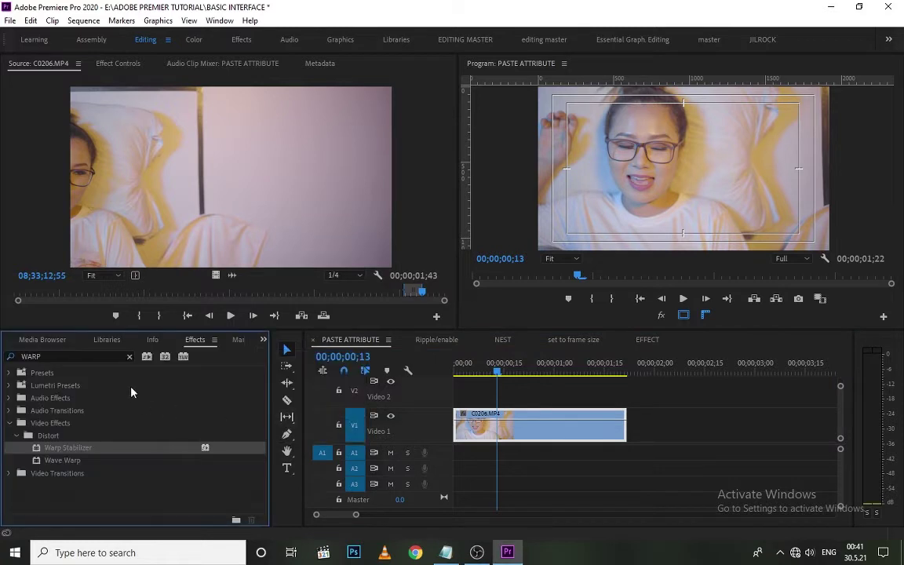
double_click(103, 357)
key(BackSpace)
text(BLUR)
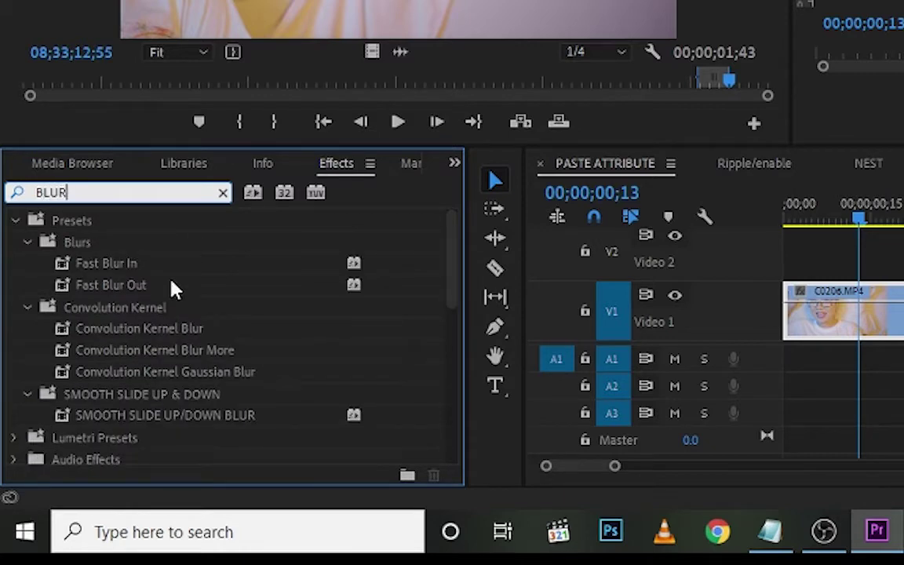
double_click(120, 269)
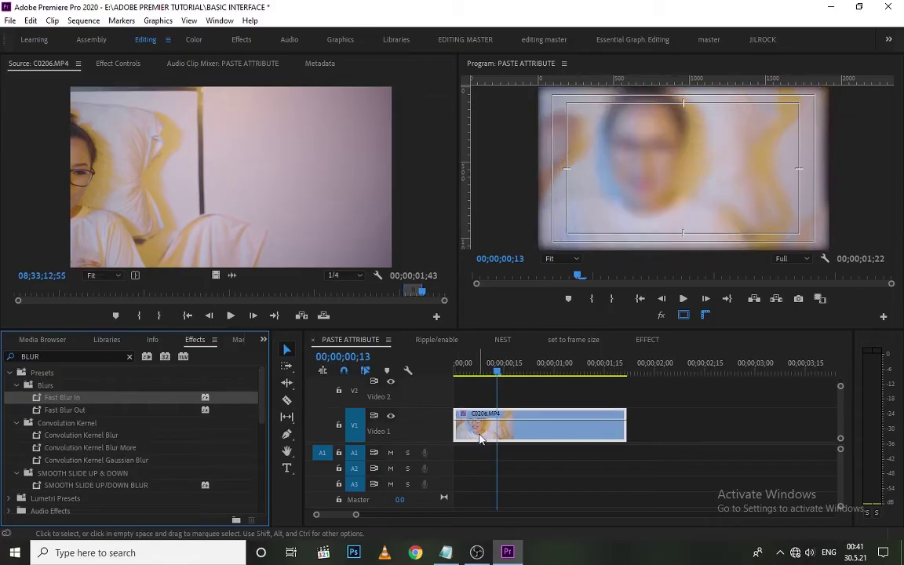
Step: Play the PASTE ATTRIBUTE sequence from its start to preview the blur on the clip
click(431, 385)
key(Home)
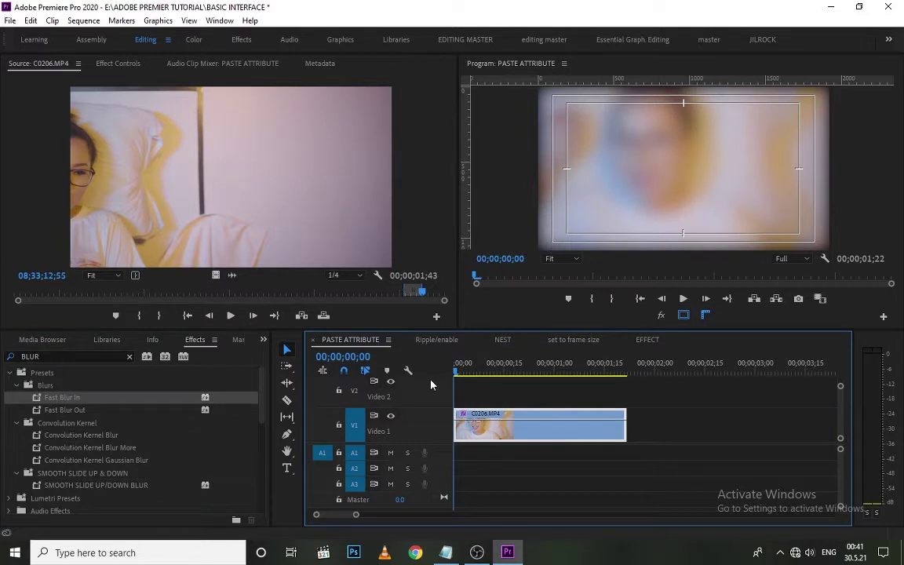
key(space)
key(space)
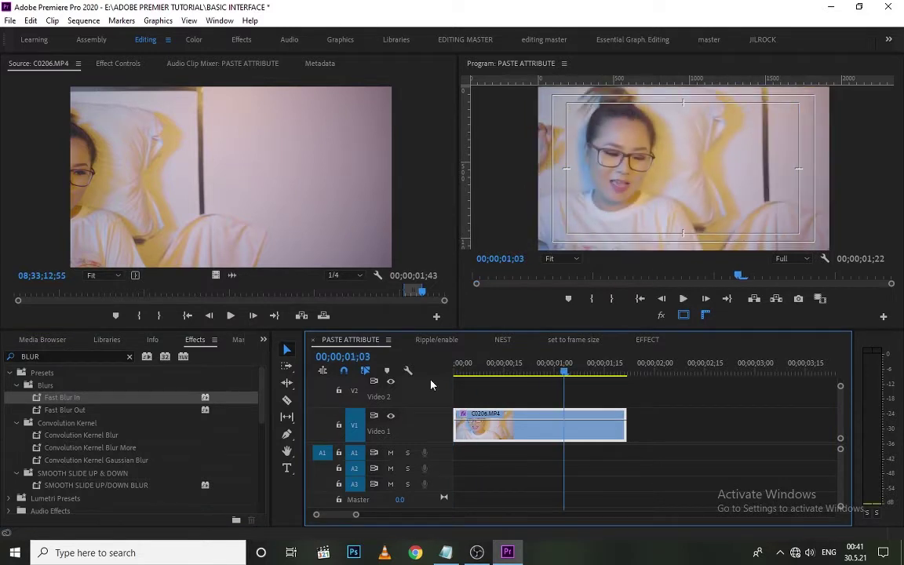
Step: Mark C0206.MP4 from 08;32;46;13 to 08;32;51;45 and place that section on V1 after the first clip, starting at 00;00;02;07
click(142, 295)
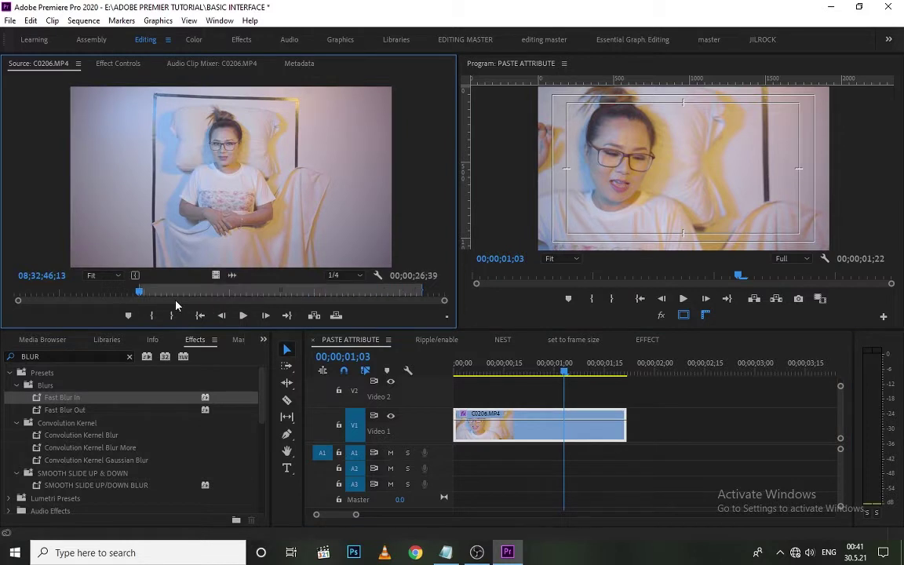
click(199, 294)
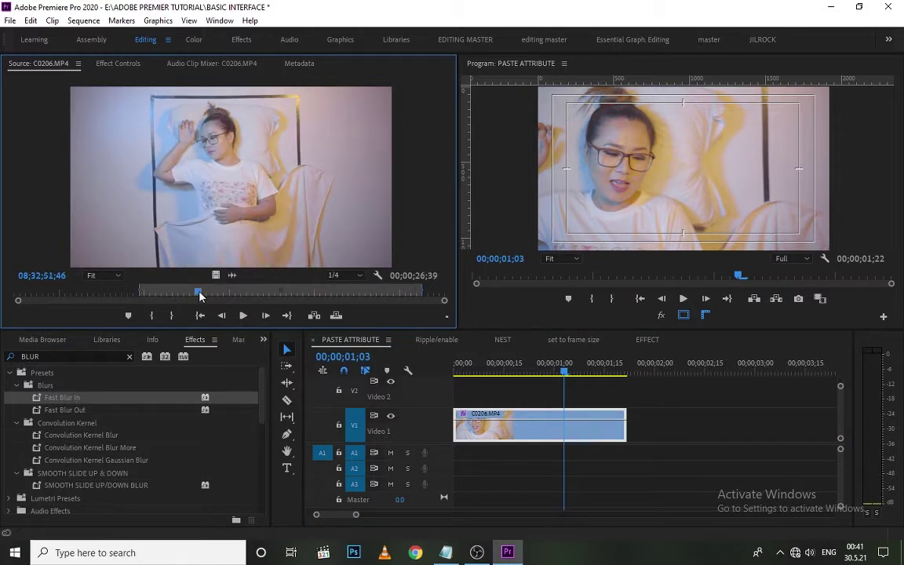
key(o)
mouse_move(250, 192)
mouse_down()
mouse_move(695, 460)
mouse_move(668, 428)
mouse_up()
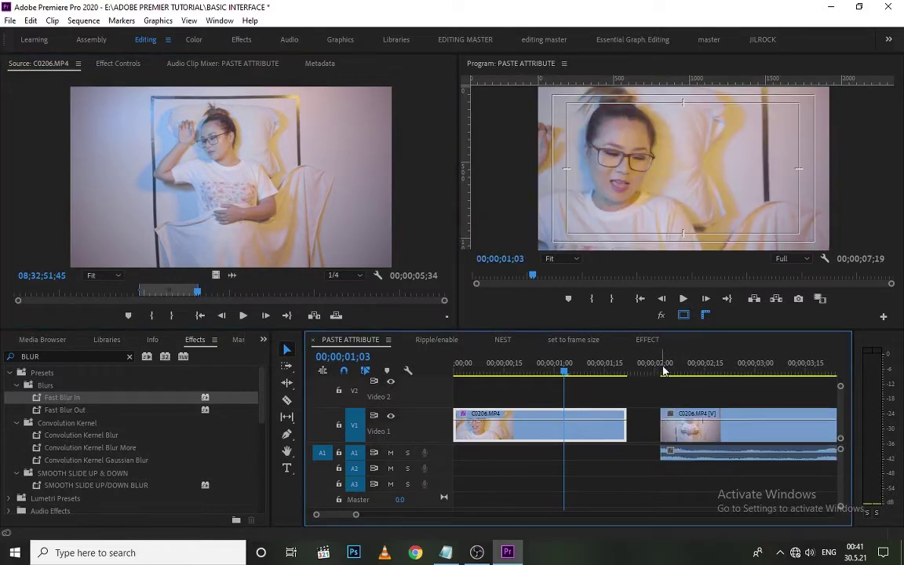
drag(663, 370, 679, 374)
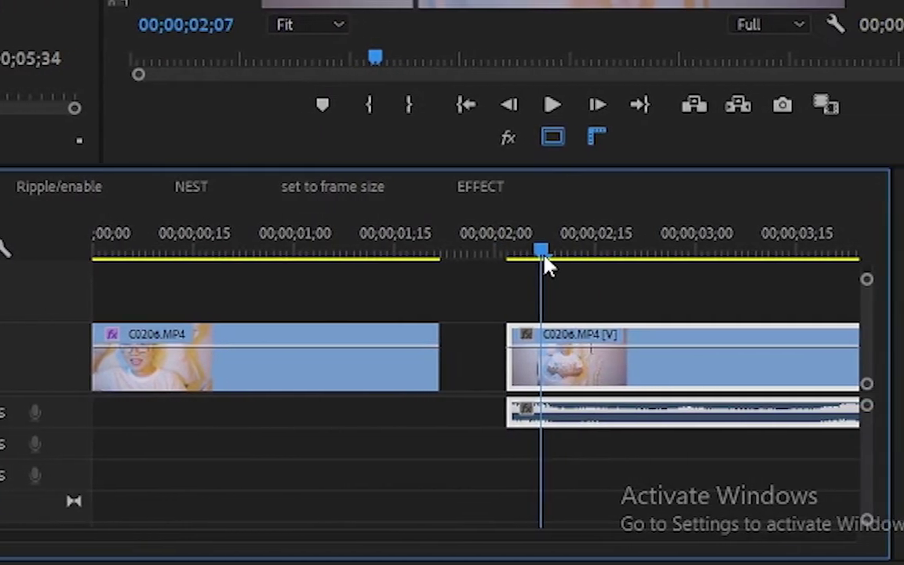
drag(509, 363, 541, 365)
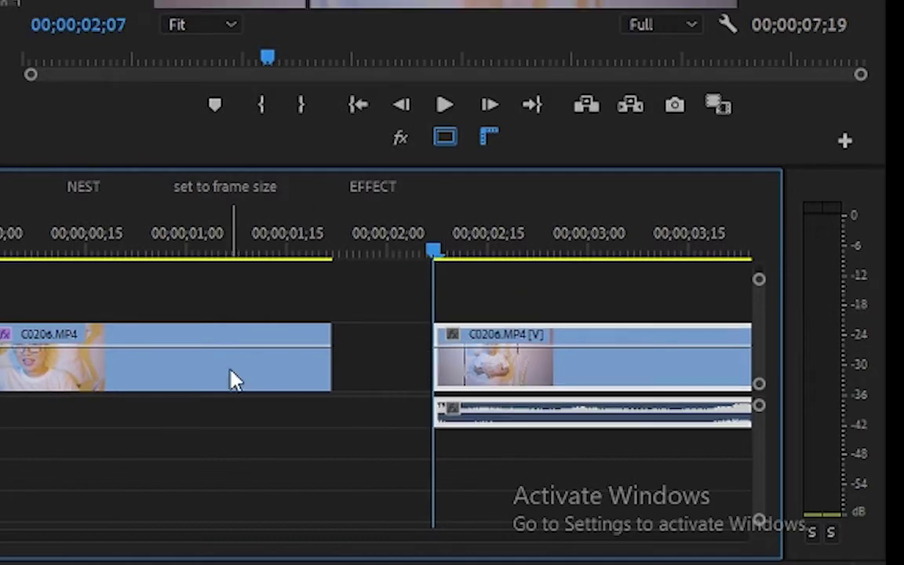
Step: Select the blurred C0206.MP4 clip at the start of V1 and review its available clip commands
click(210, 384)
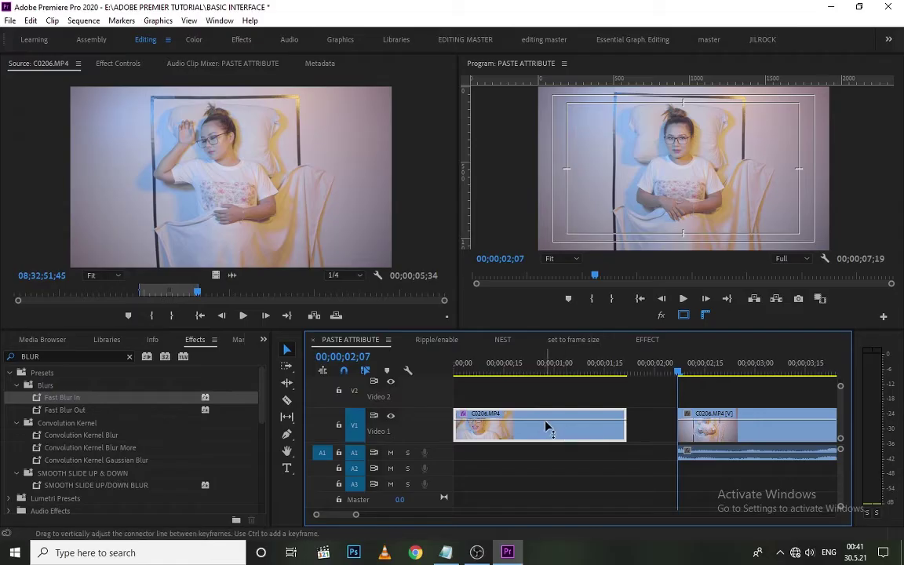
right_click(547, 426)
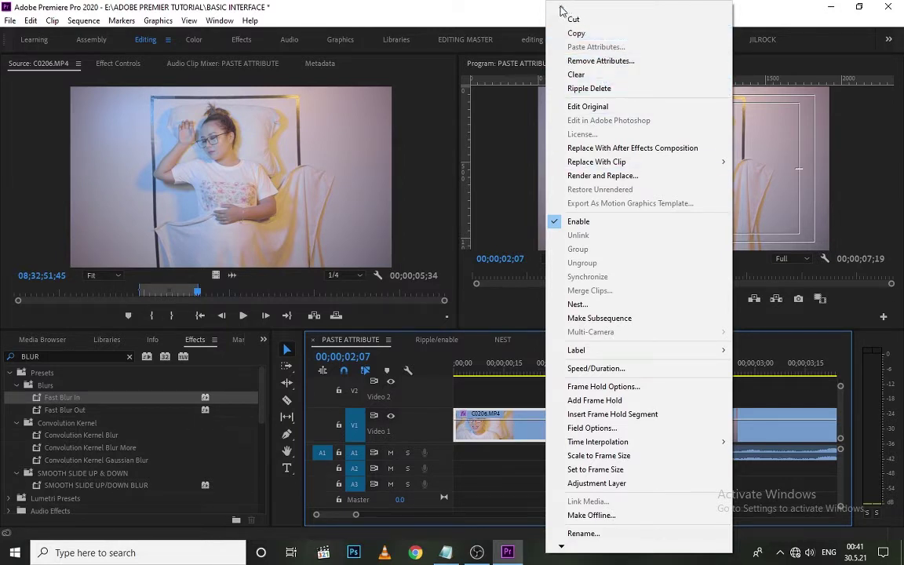
click(517, 427)
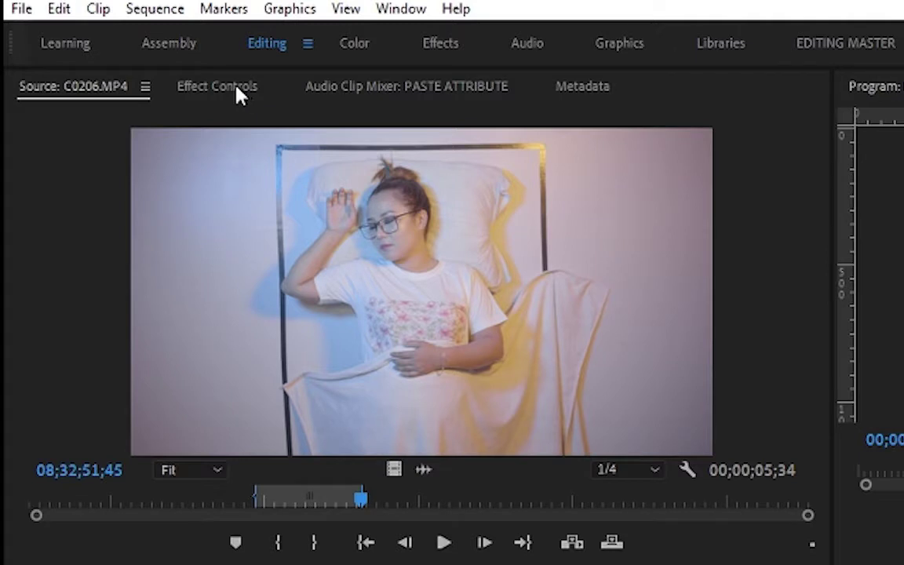
Step: Copy the Motion, Opacity and Fast Blur effects from the first C0206.MP4 clip's effect controls
click(119, 63)
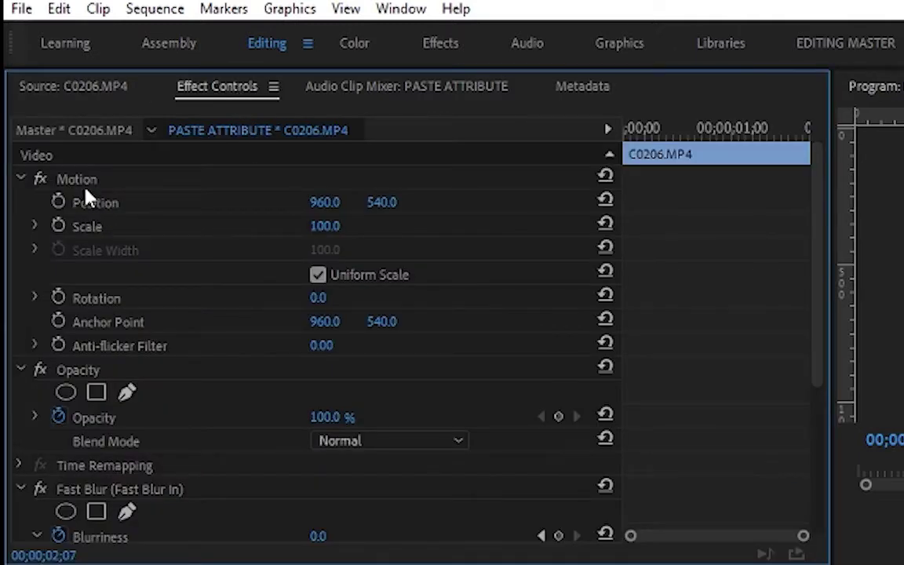
scroll(104, 384, down, 3)
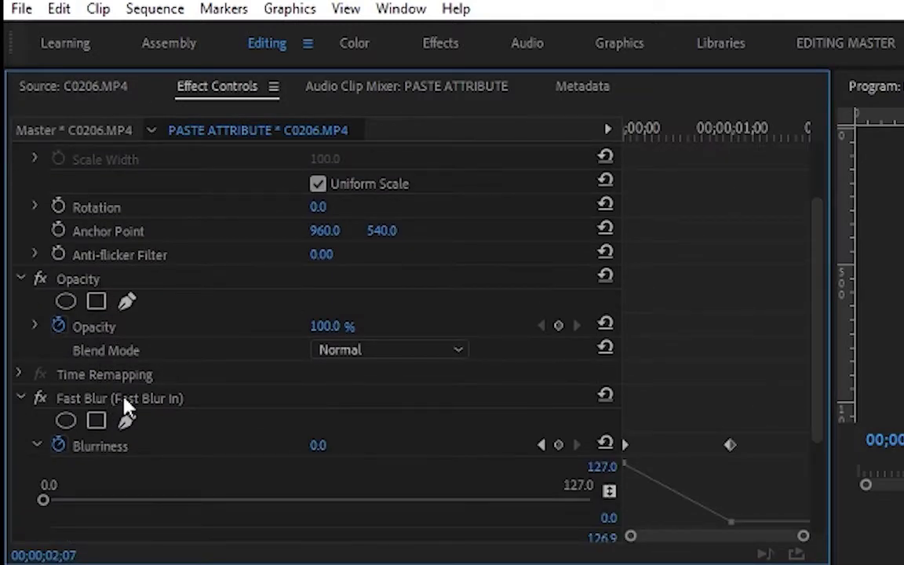
scroll(125, 411, up, 3)
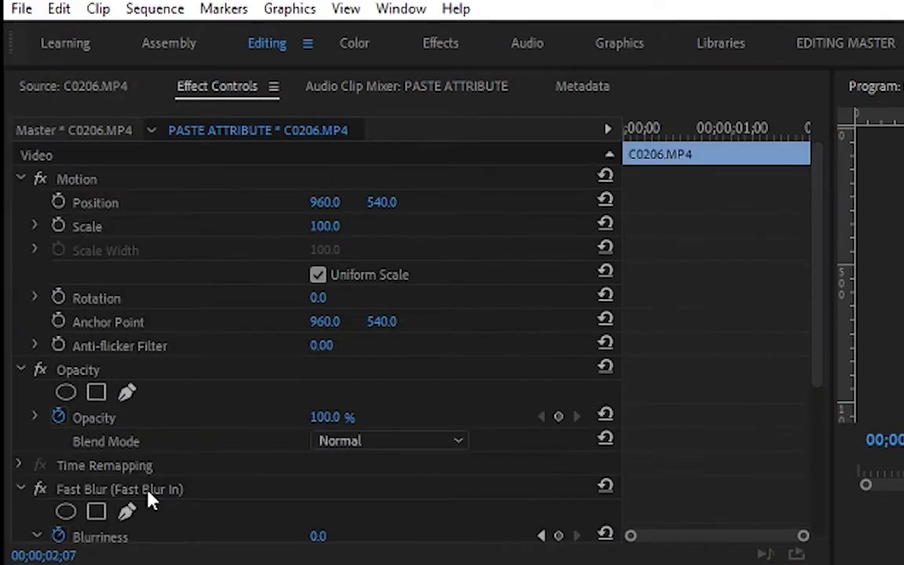
click(148, 491)
ctrl+click(73, 180)
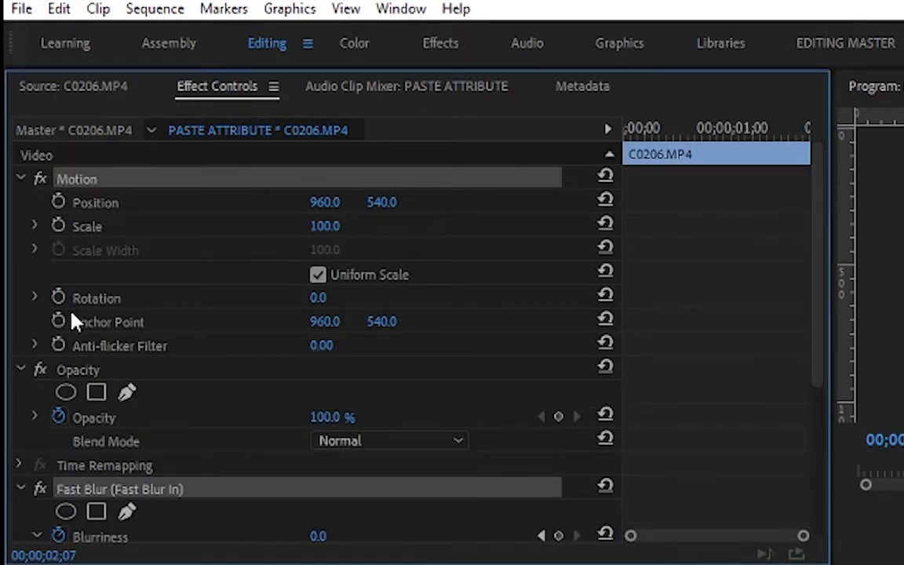
ctrl+click(66, 374)
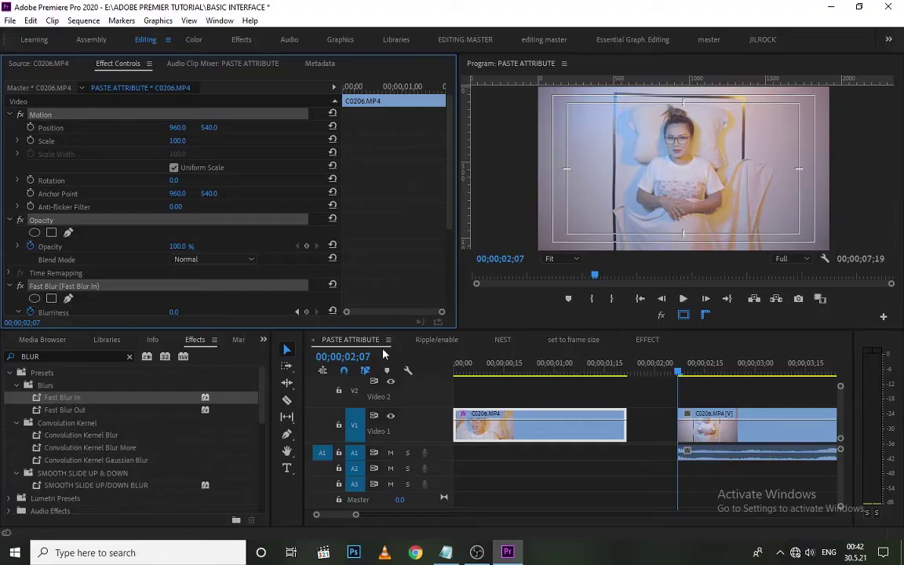
right_click(217, 295)
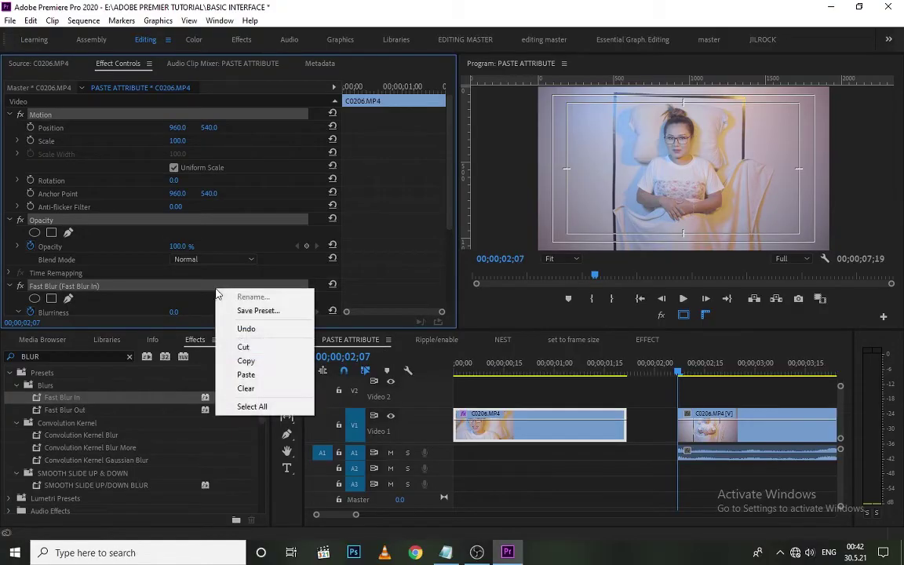
click(285, 363)
Step: Paste the copied effects onto the second C0206.MP4 clip on V1 and scrub through its opening to preview the blur
click(704, 426)
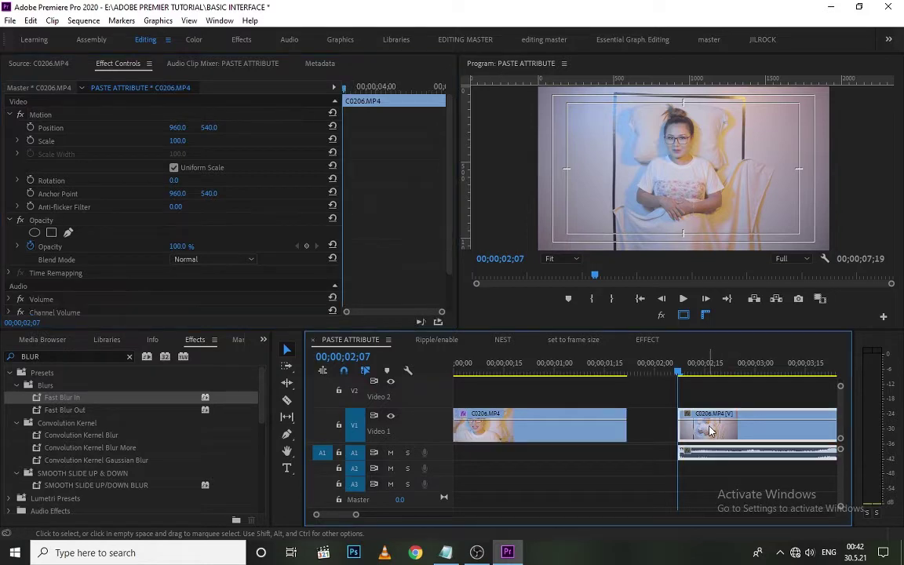
right_click(709, 430)
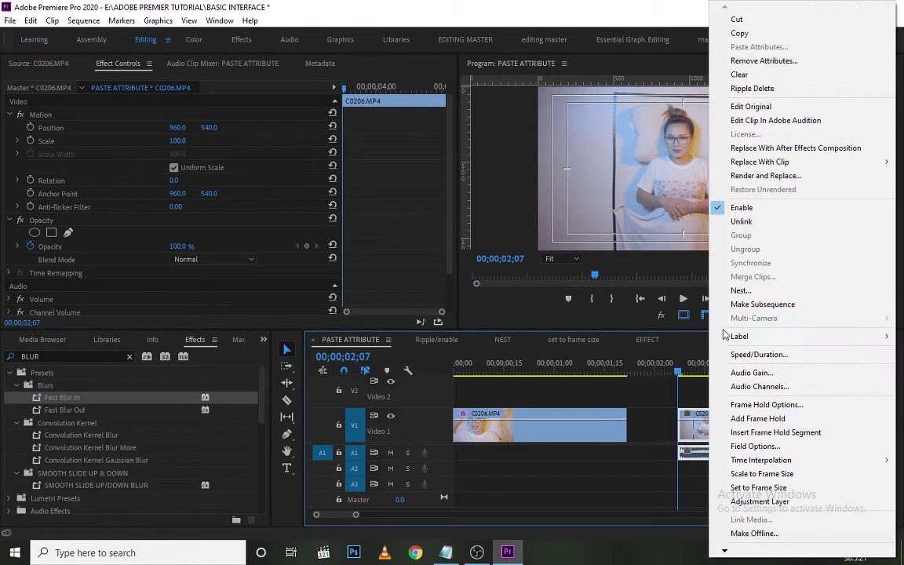
click(697, 442)
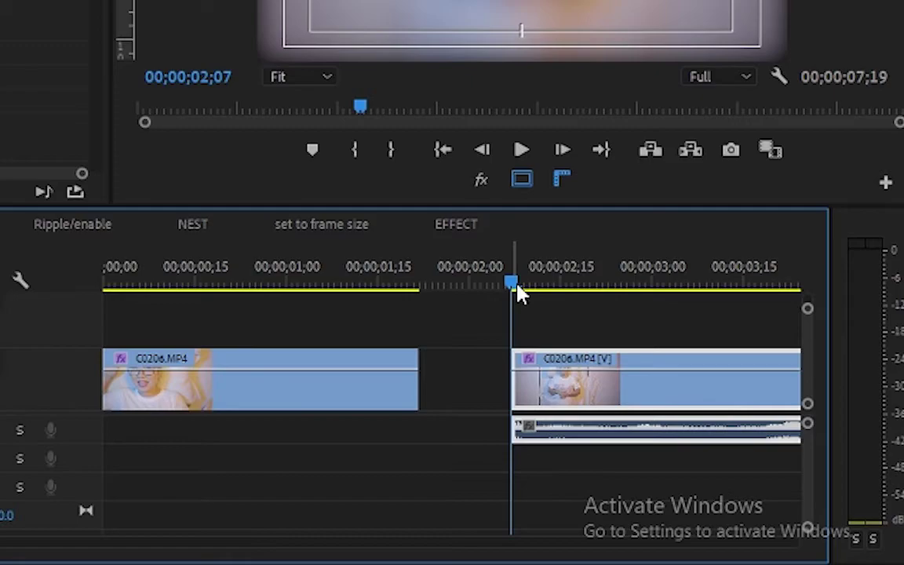
drag(518, 292, 689, 321)
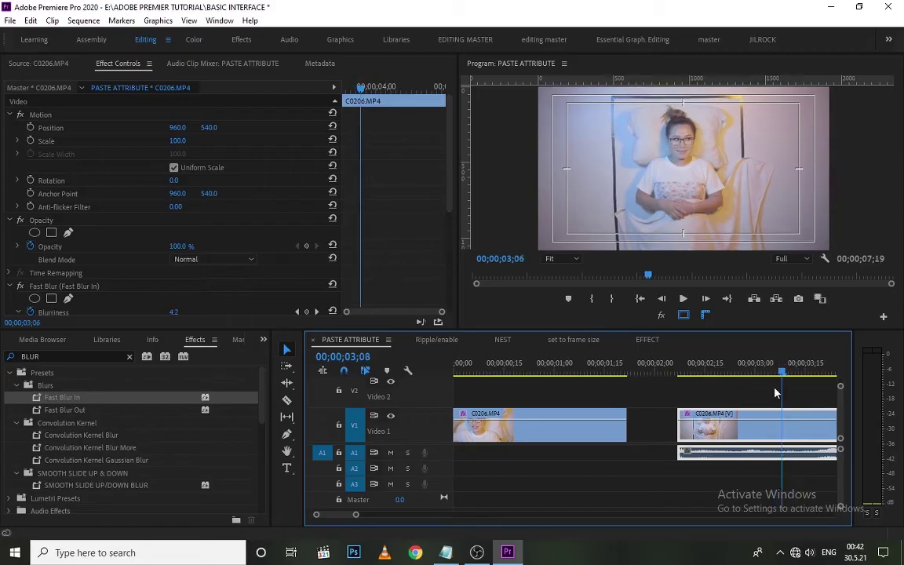
drag(775, 392, 682, 410)
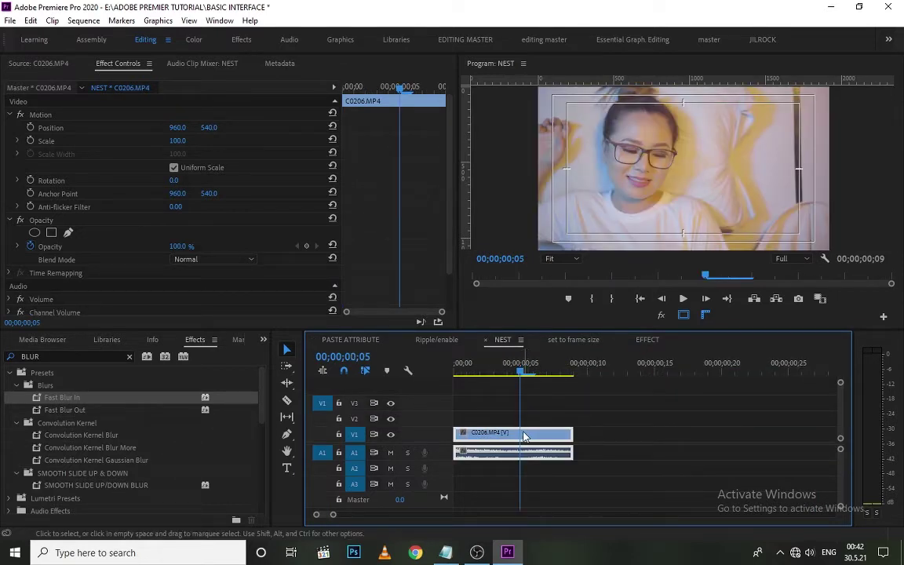
Step: Nest the C0206.MP4 clip in the NEST sequence, keeping the name Nested Sequence 02
drag(522, 368, 478, 373)
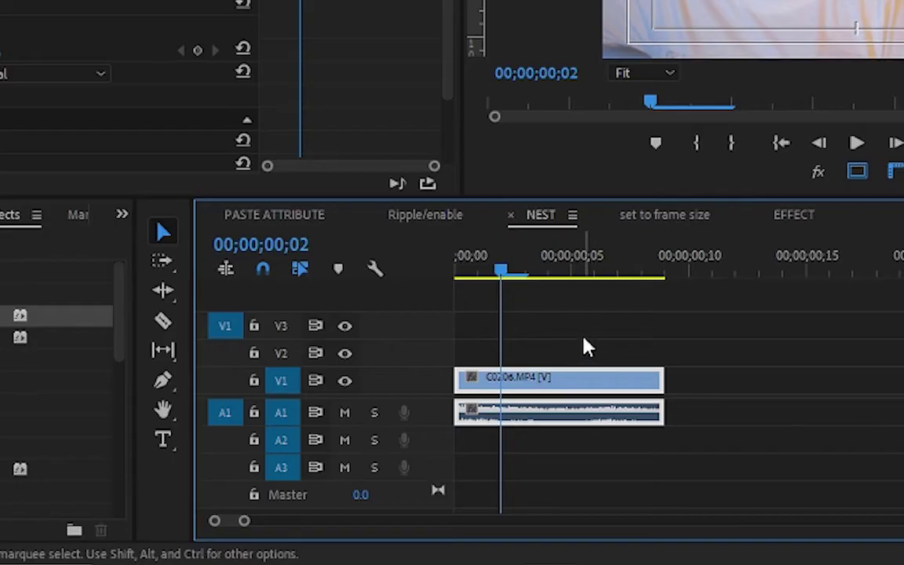
click(586, 347)
click(530, 384)
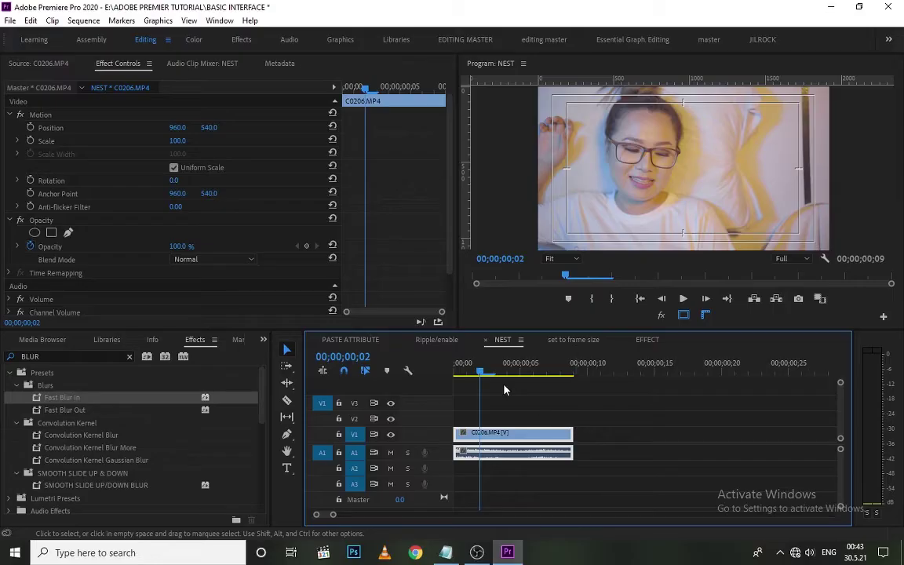
click(507, 374)
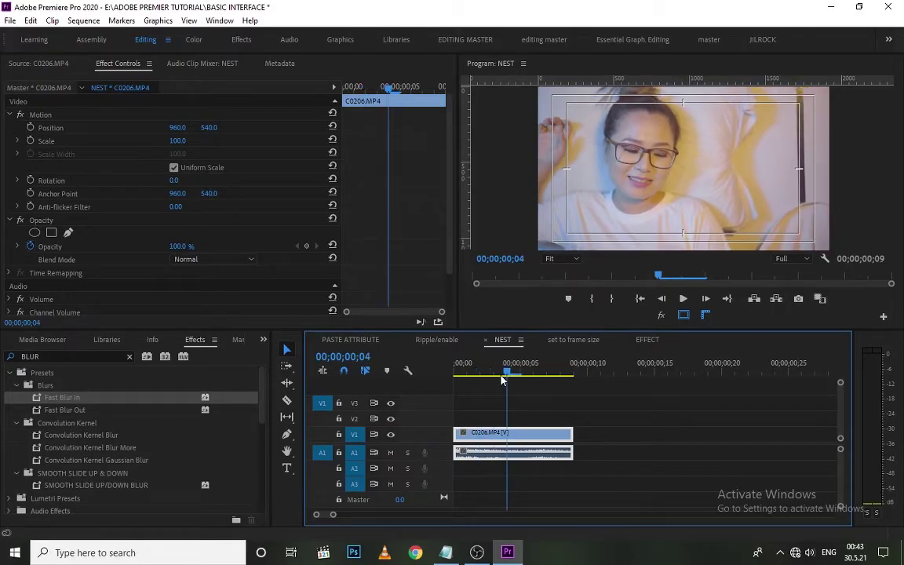
right_click(499, 442)
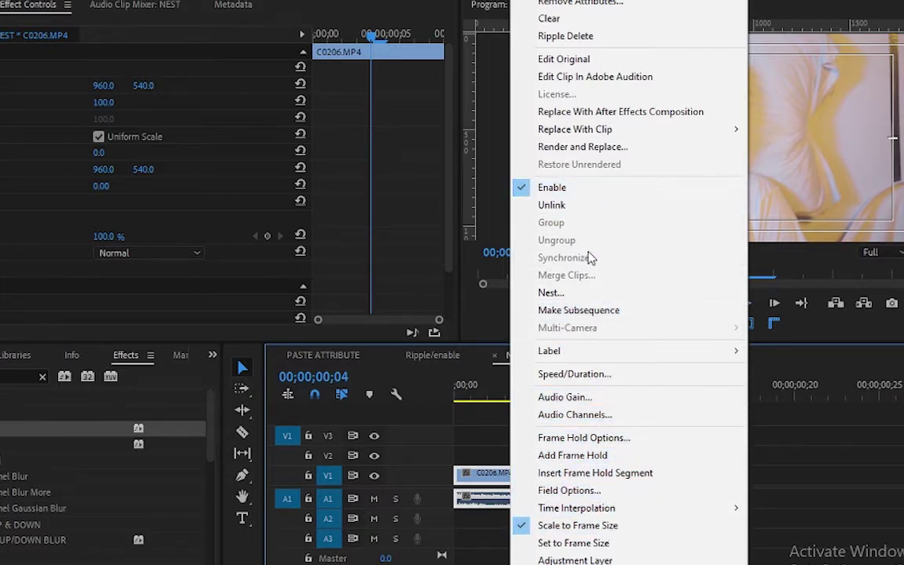
click(588, 299)
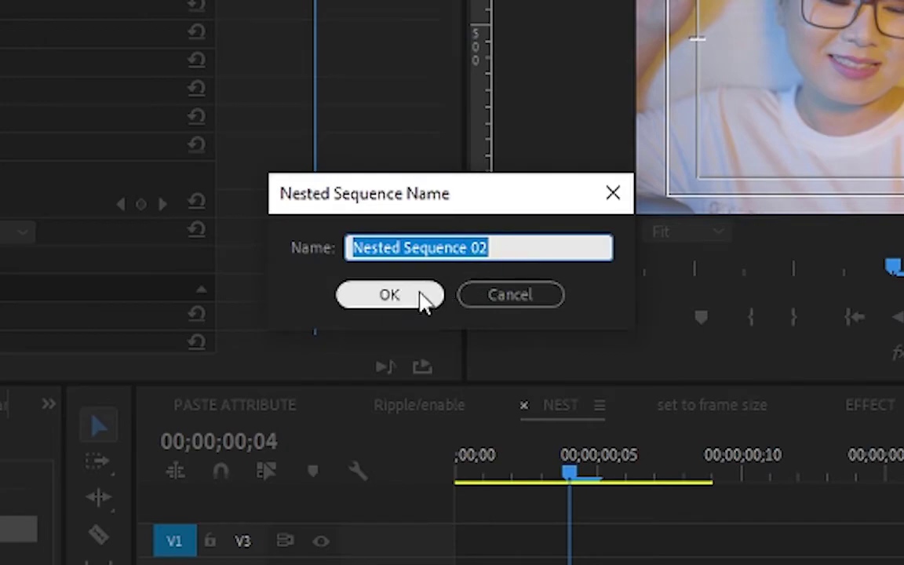
click(400, 297)
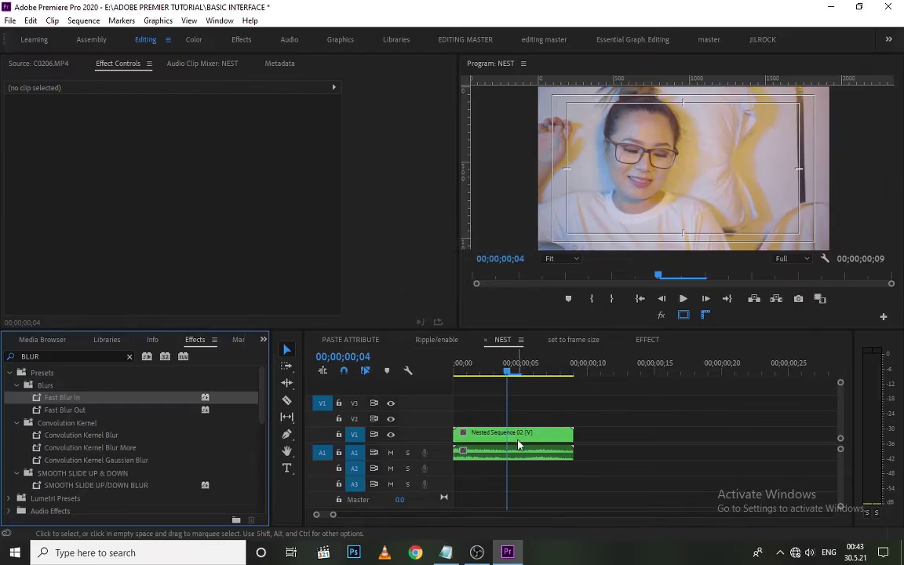
Step: Select the nested clip, scrub through it to preview the footage, and clear the BLUR search from the effects
click(518, 445)
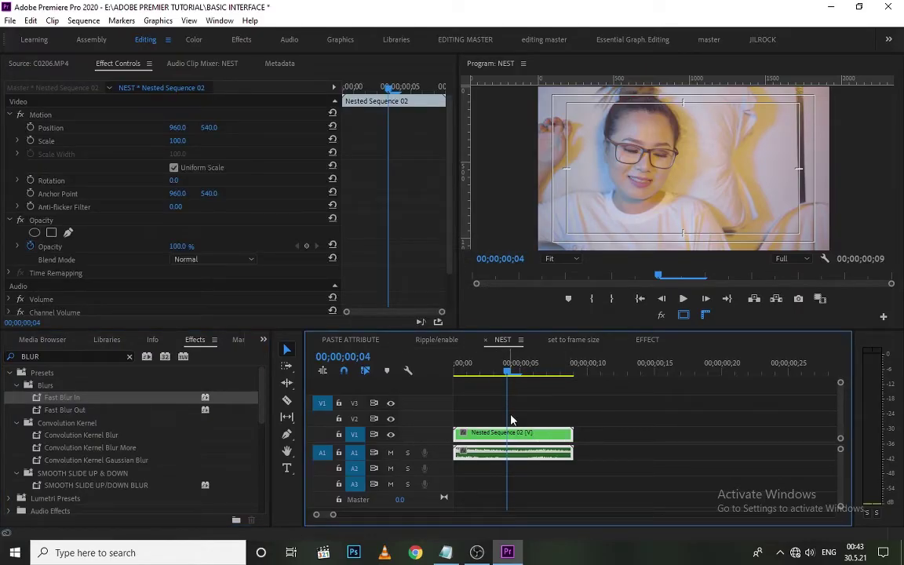
click(511, 421)
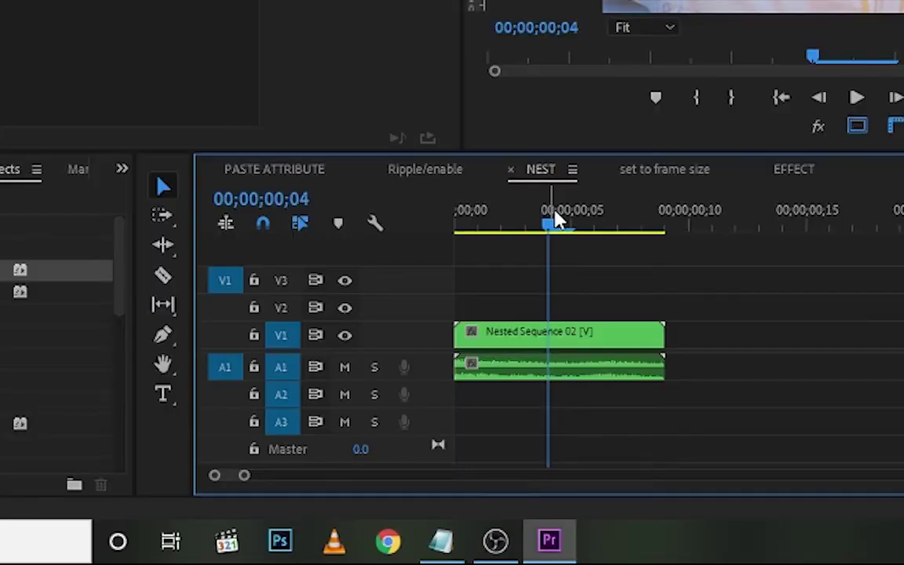
click(528, 369)
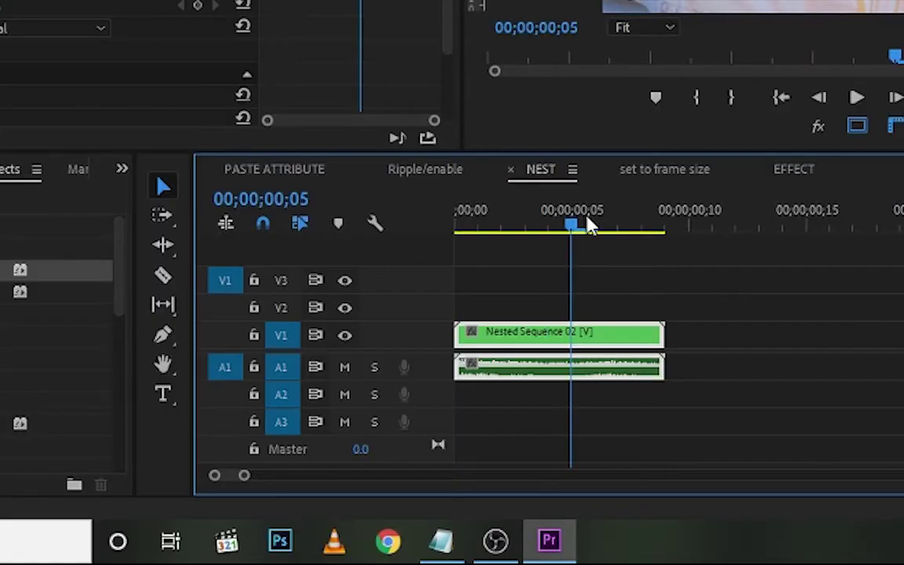
drag(591, 225, 557, 235)
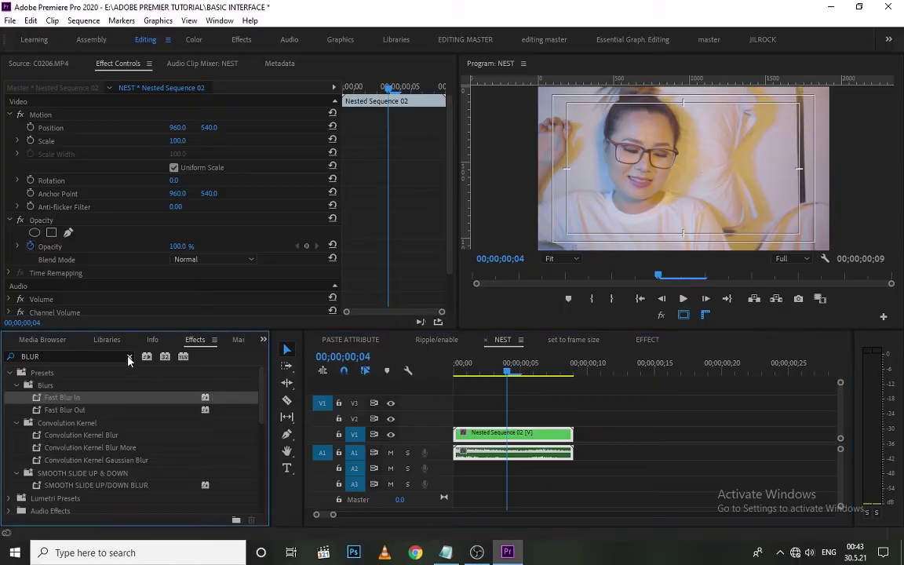
click(130, 357)
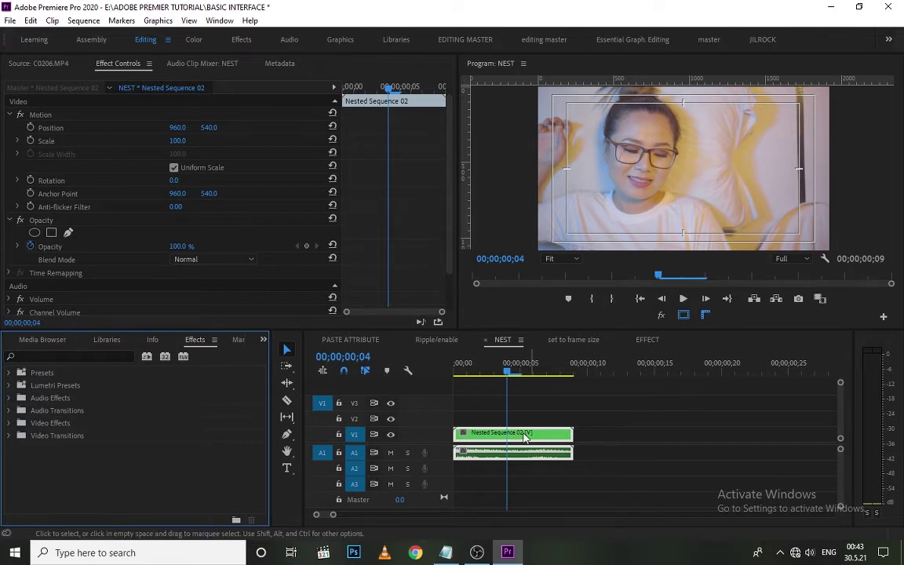
click(619, 436)
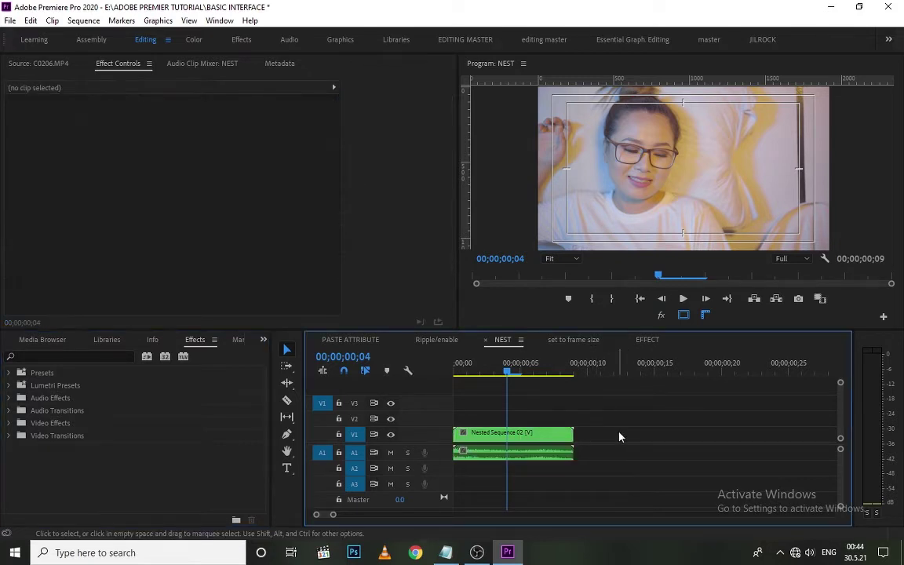
click(535, 440)
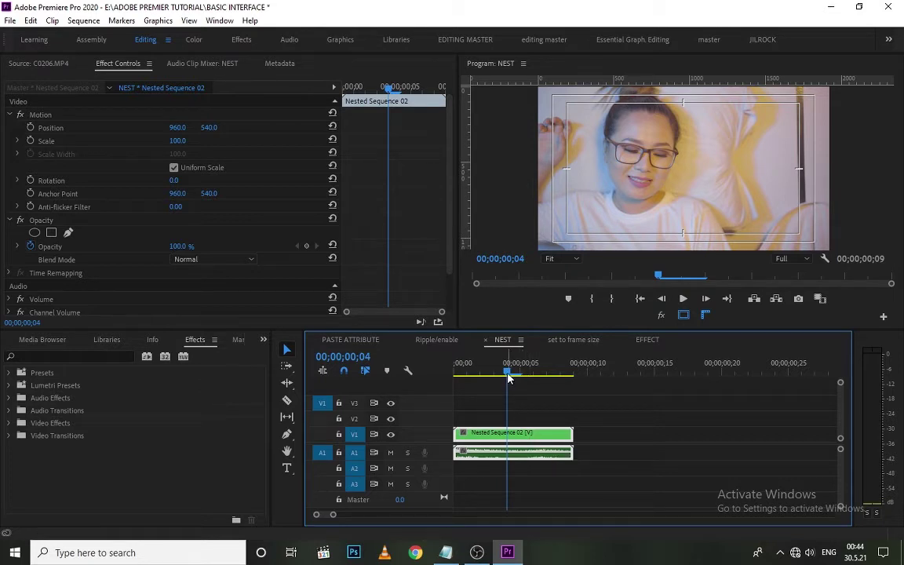
drag(508, 378, 532, 384)
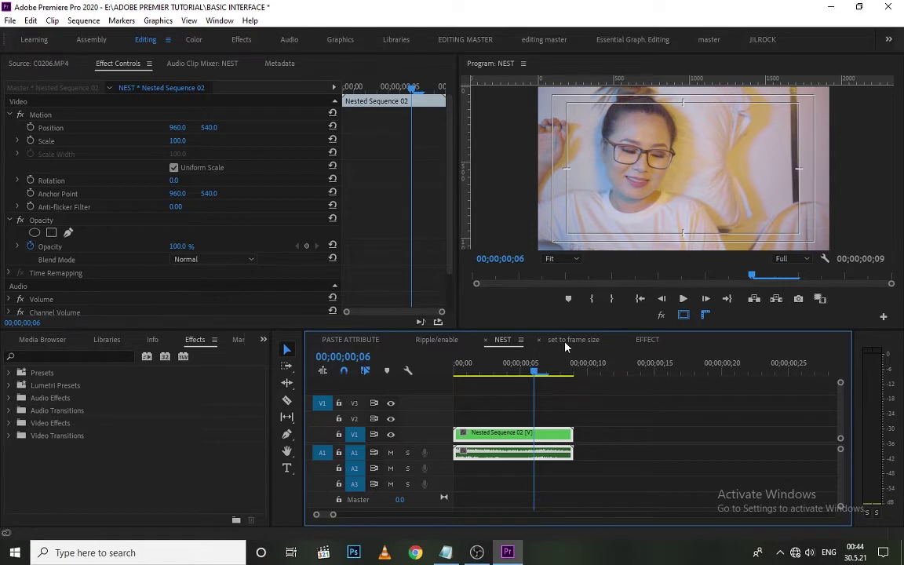
click(626, 420)
drag(545, 385, 520, 382)
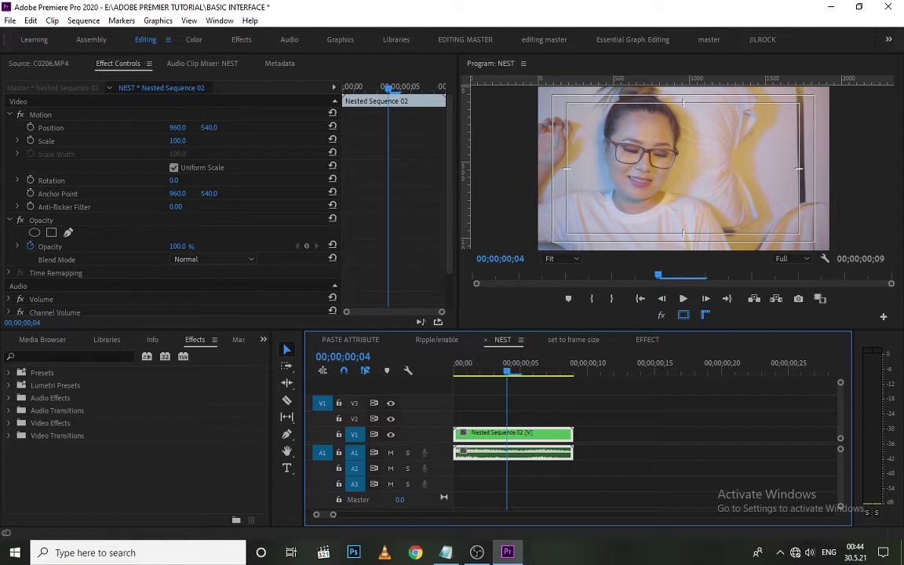
click(445, 552)
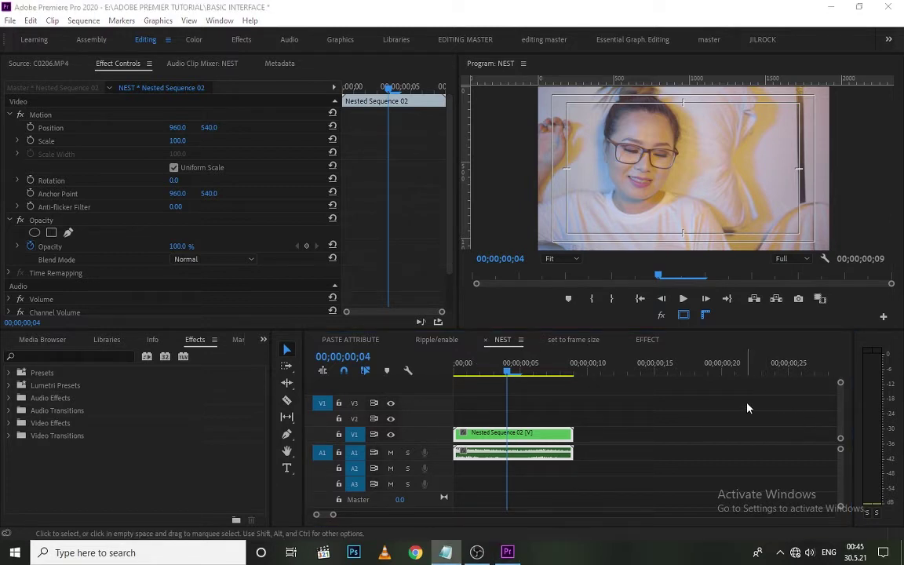
Step: In the Ripple/enable sequence, split the selected C0525.MP4 clip on V2 at 00;01;07;17 with the Razor tool
click(436, 339)
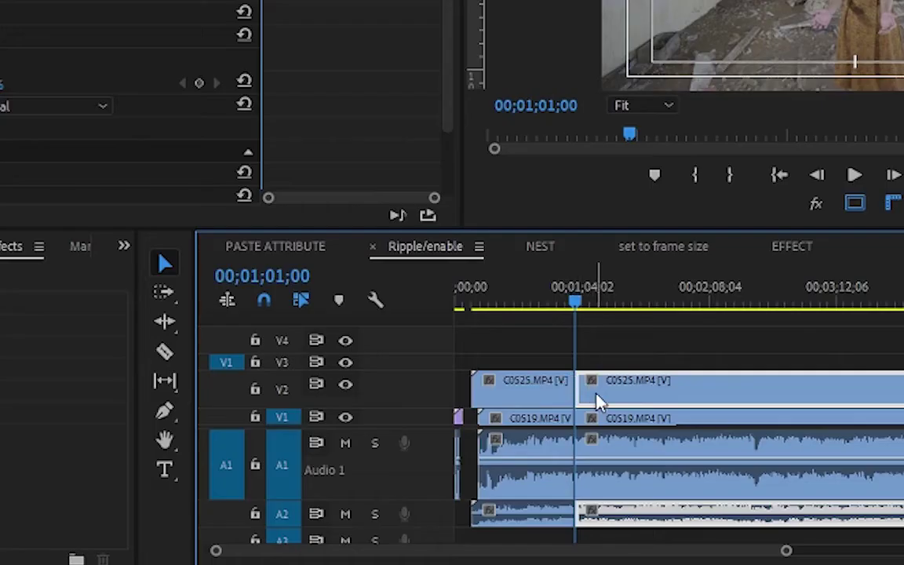
click(580, 308)
click(590, 313)
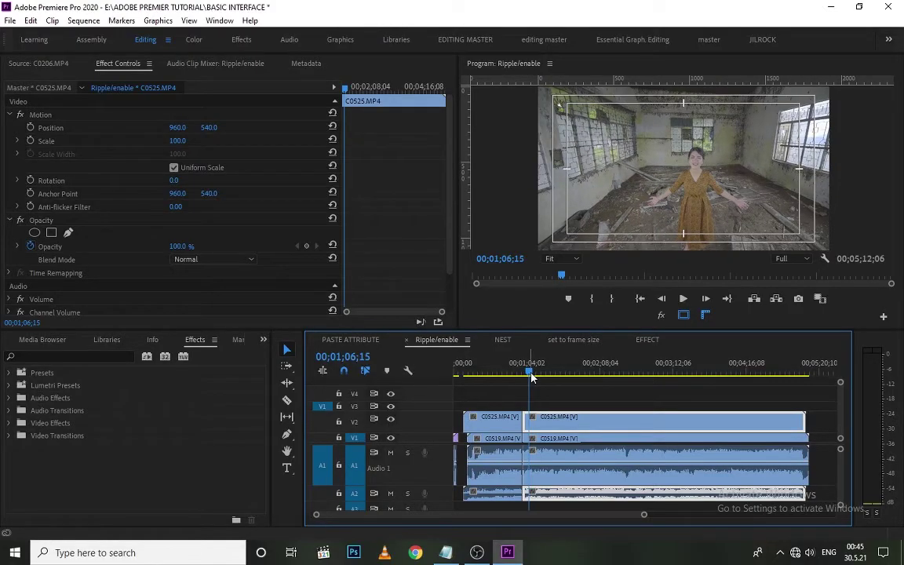
key(equal)
key(equal)
key(equal)
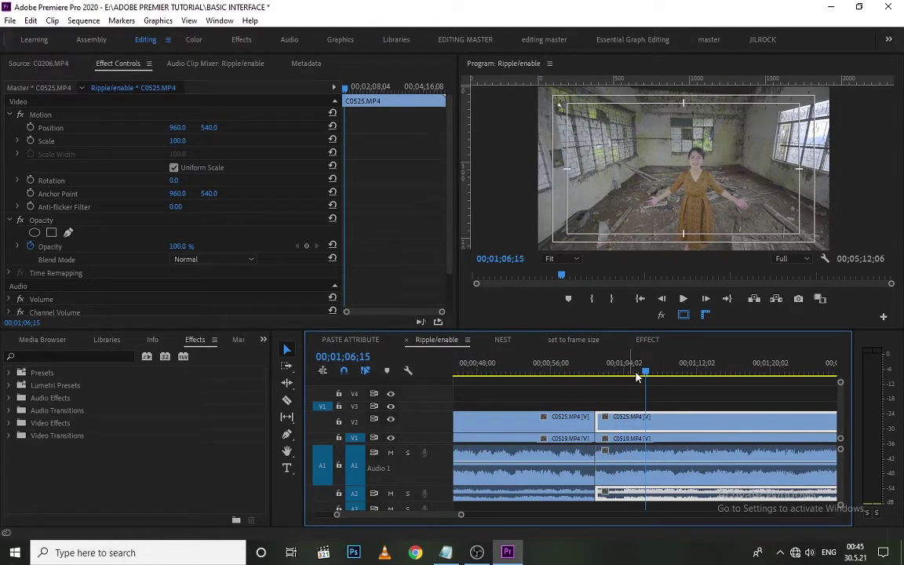
click(603, 381)
drag(602, 381, 656, 391)
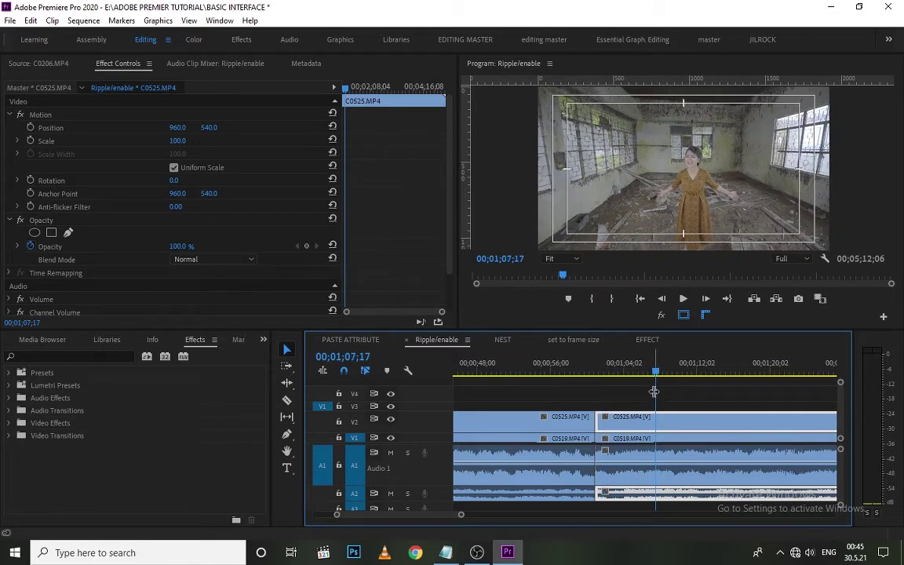
key(c)
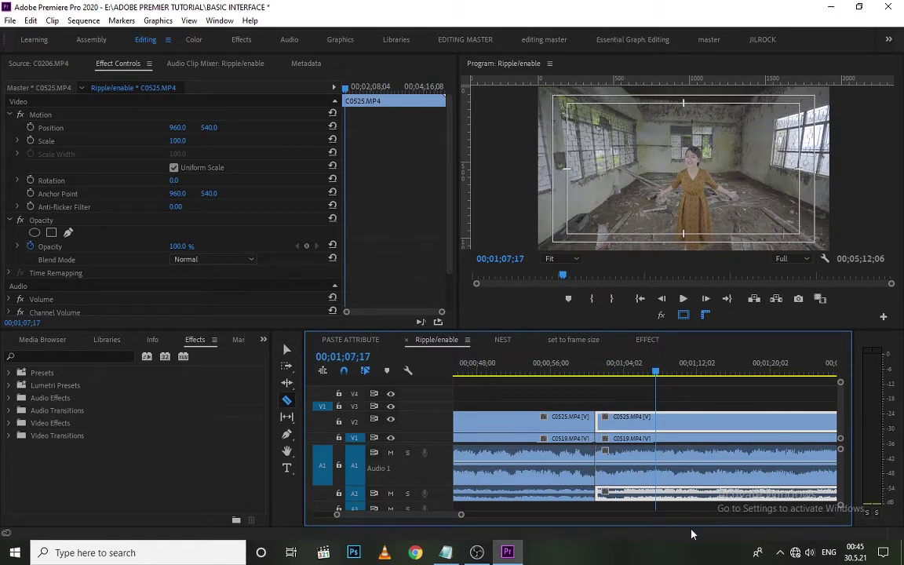
click(660, 427)
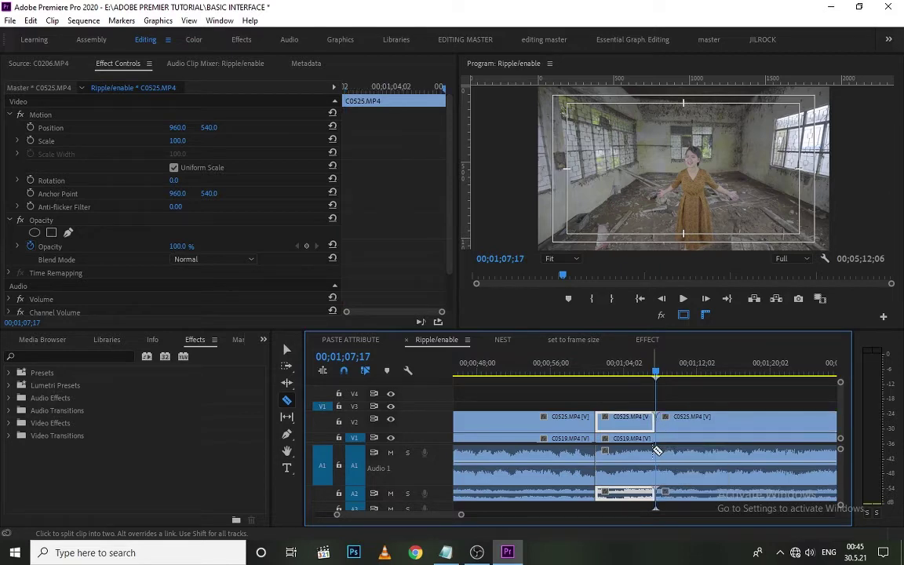
Step: Play back the footage just before and within the short middle C0525.MP4 segment to preview the split section
drag(622, 375, 535, 377)
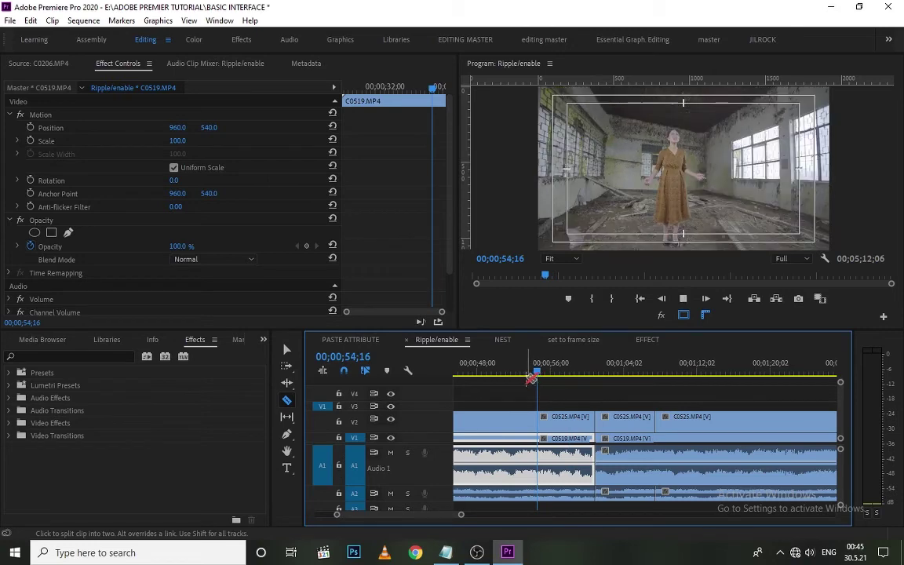
key(space)
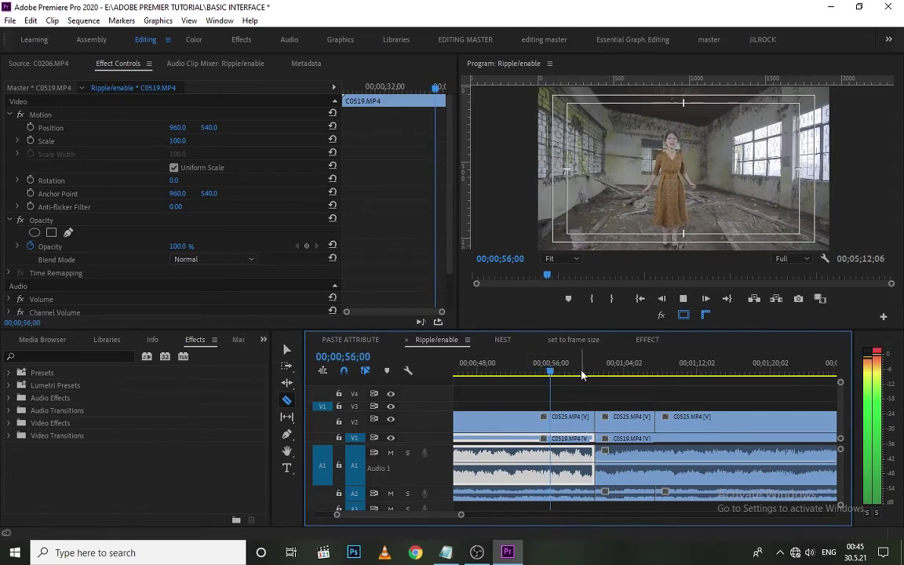
drag(587, 373, 609, 374)
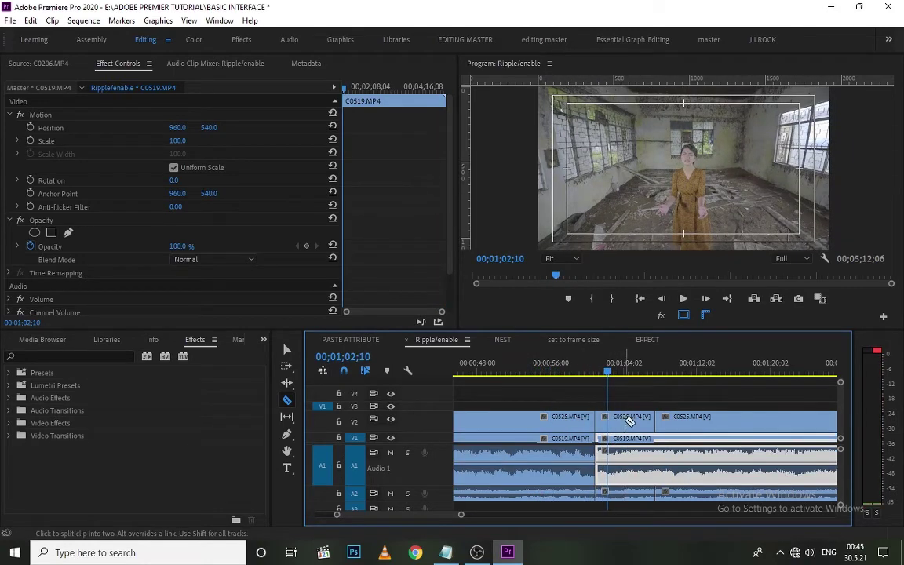
key(space)
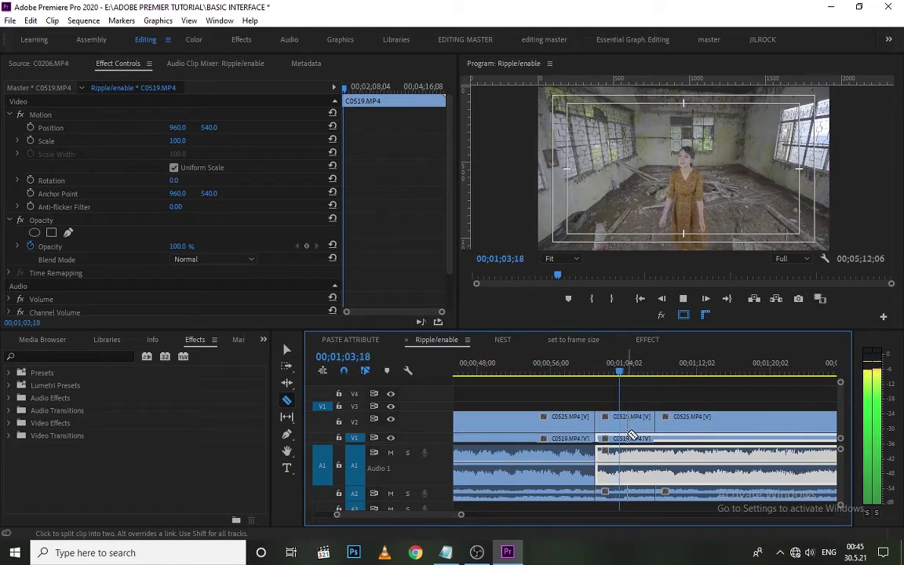
key(space)
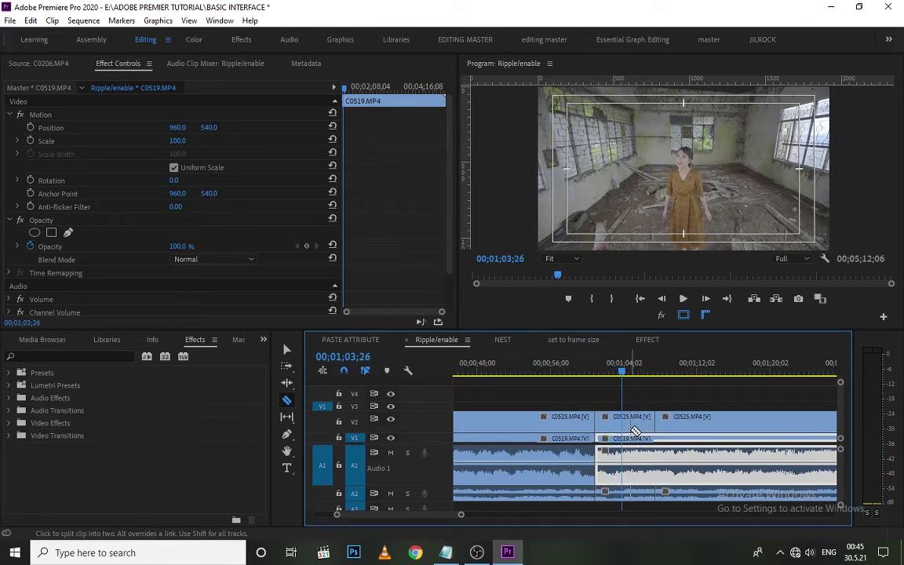
Step: Delete the short middle C0525.MP4 segment on V2 and undo the deletion
key(v)
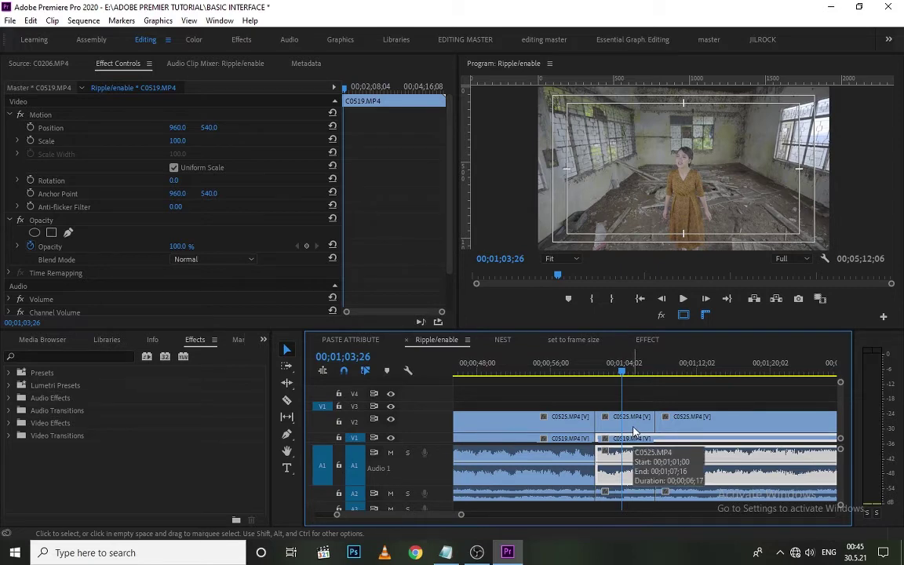
click(633, 427)
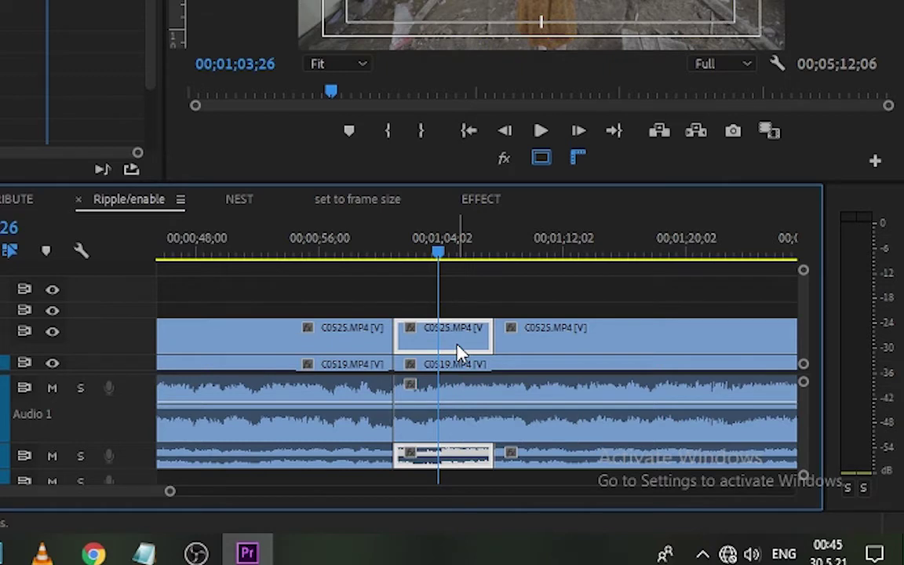
key(Delete)
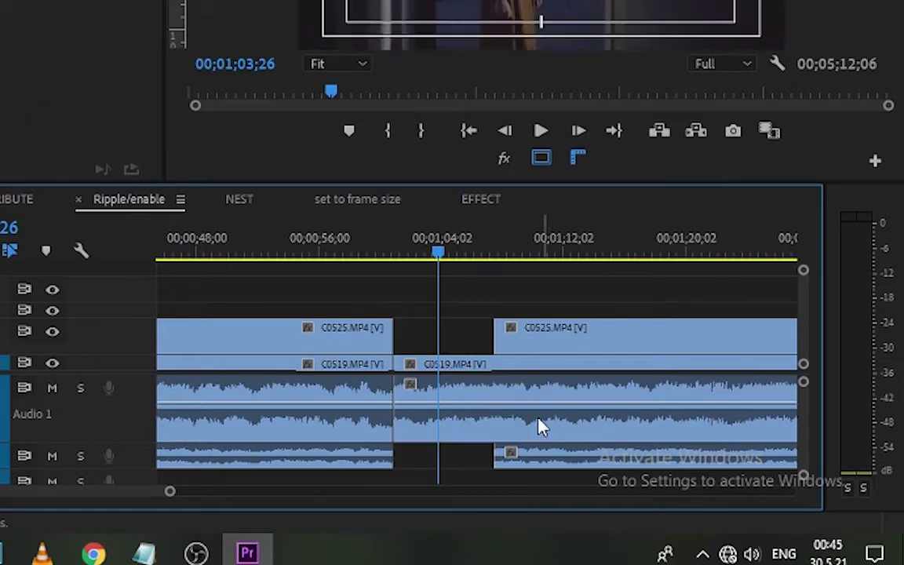
click(496, 461)
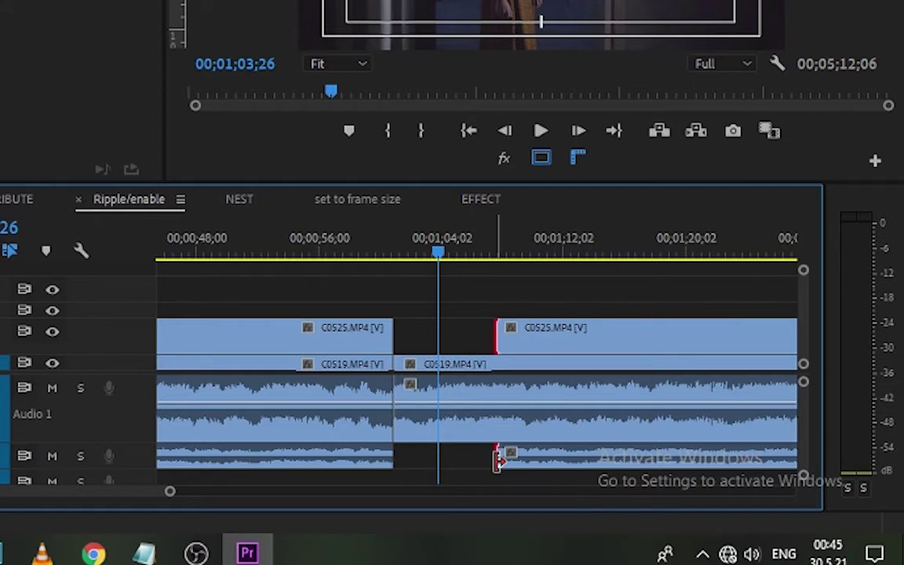
mouse_move(497, 461)
mouse_down()
mouse_move(397, 459)
mouse_move(496, 463)
mouse_up()
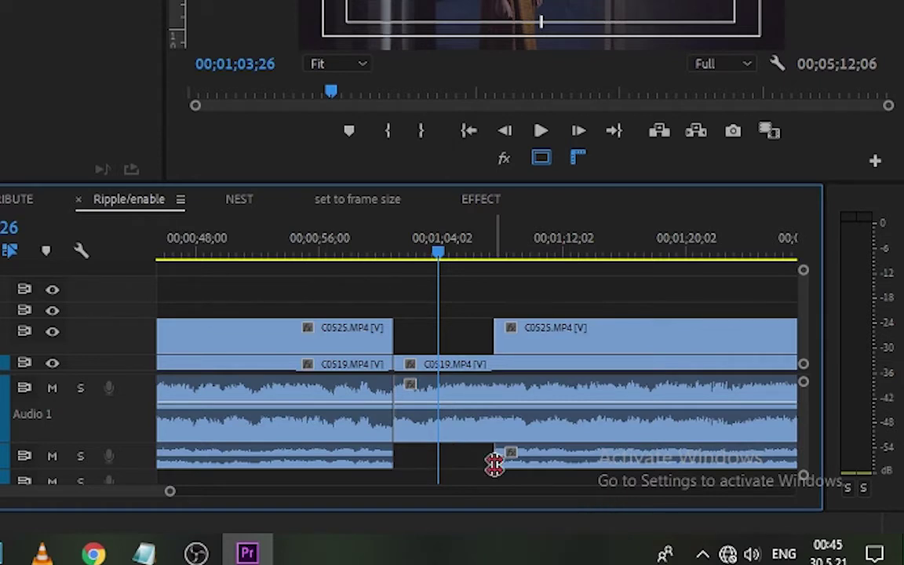
key(ctrl+z)
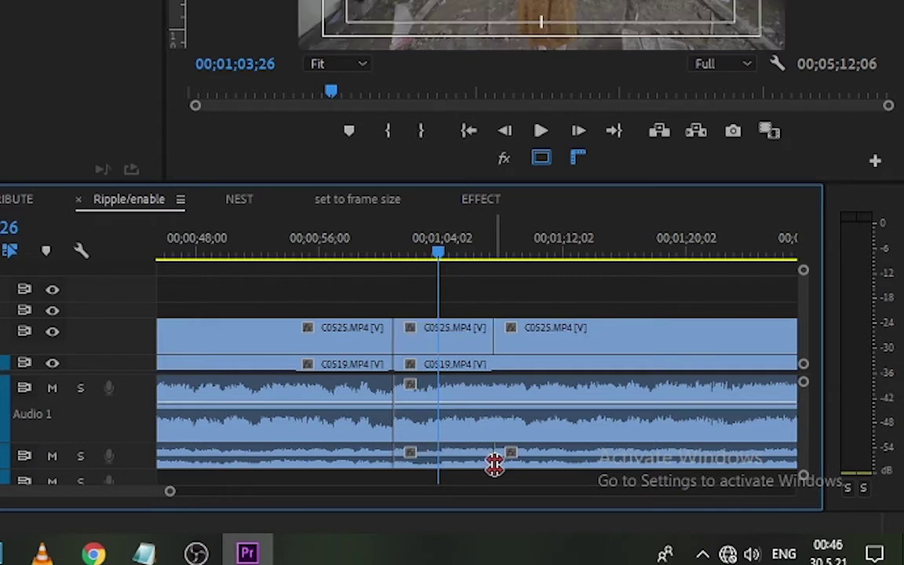
Step: Disable the middle C0525.MP4 segment on V2 and scrub across it to preview the clip underneath
click(429, 346)
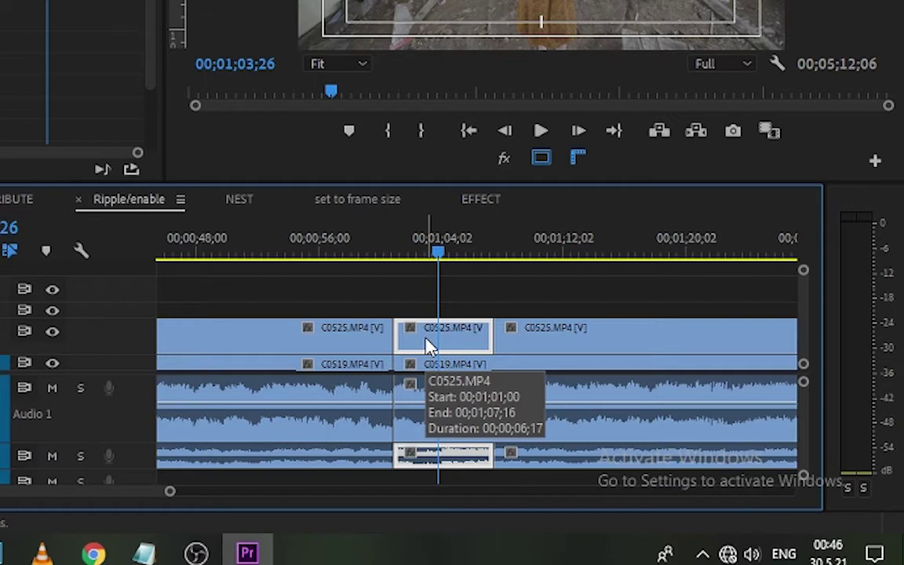
right_click(428, 346)
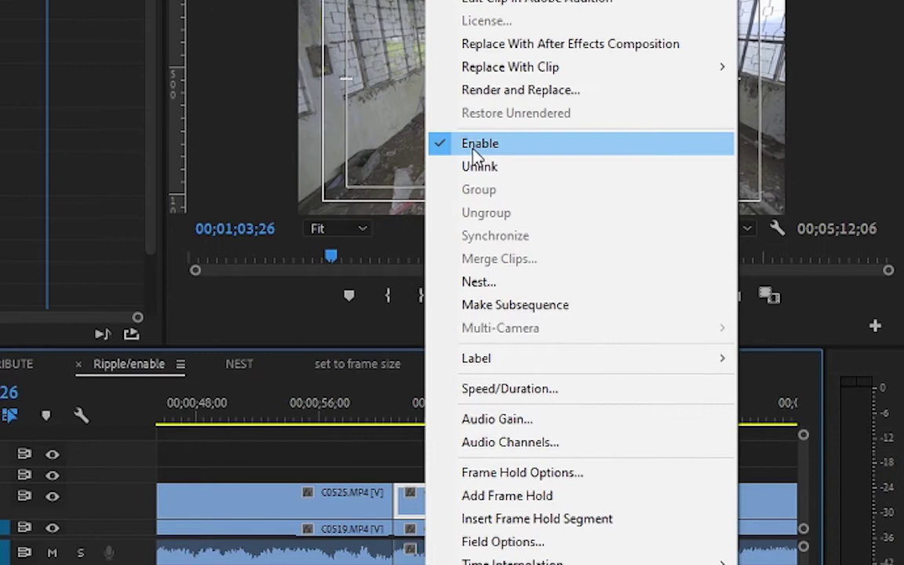
click(473, 149)
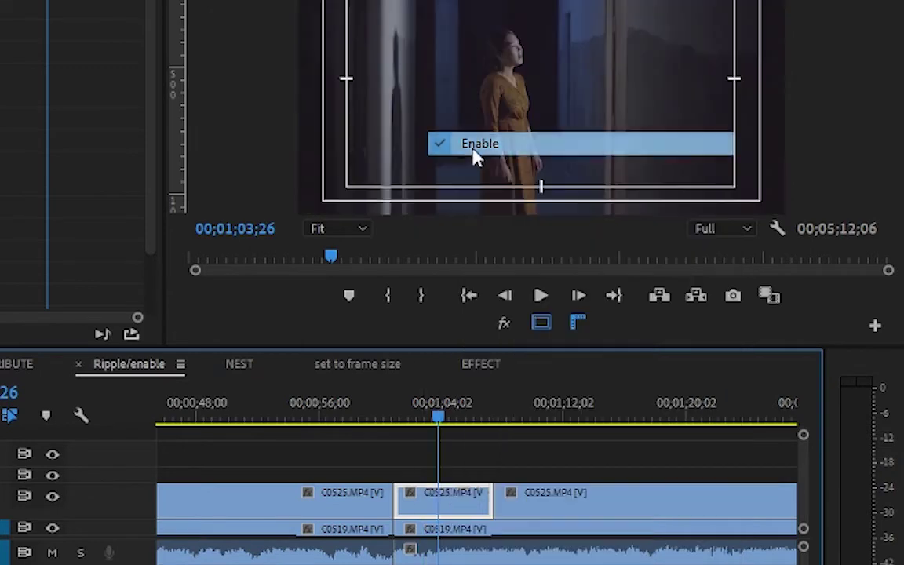
drag(424, 417, 445, 399)
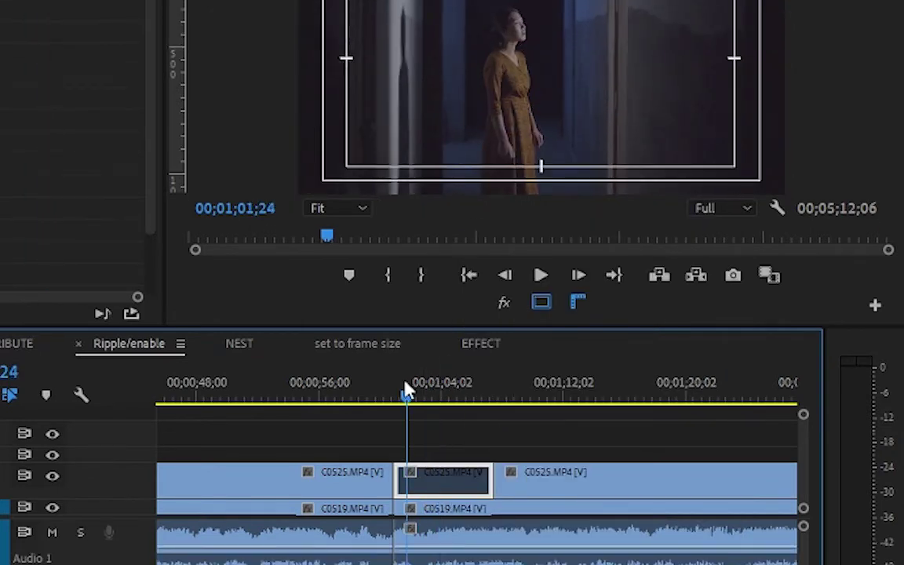
Step: Enable the disabled middle C0525.MP4 segment again and scrub across it to check the picture
click(447, 482)
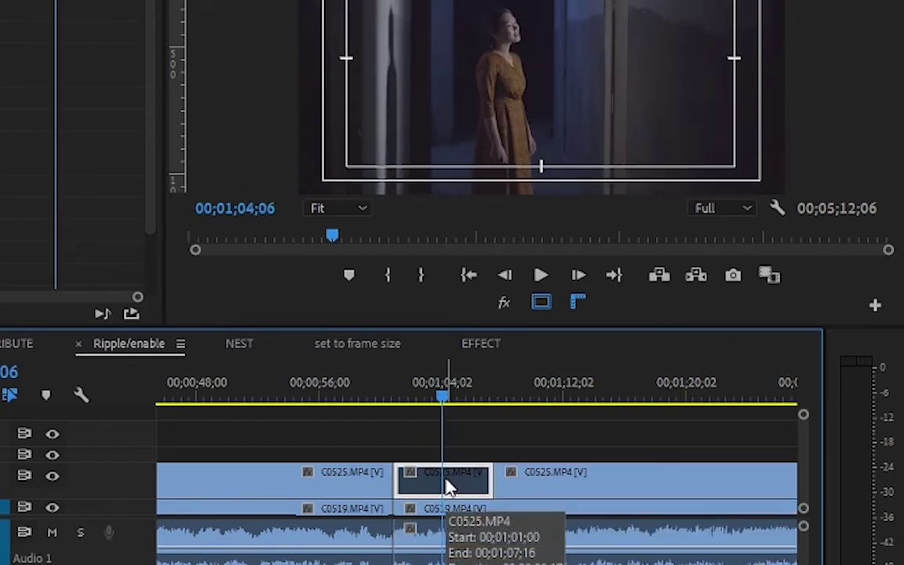
right_click(448, 485)
click(471, 123)
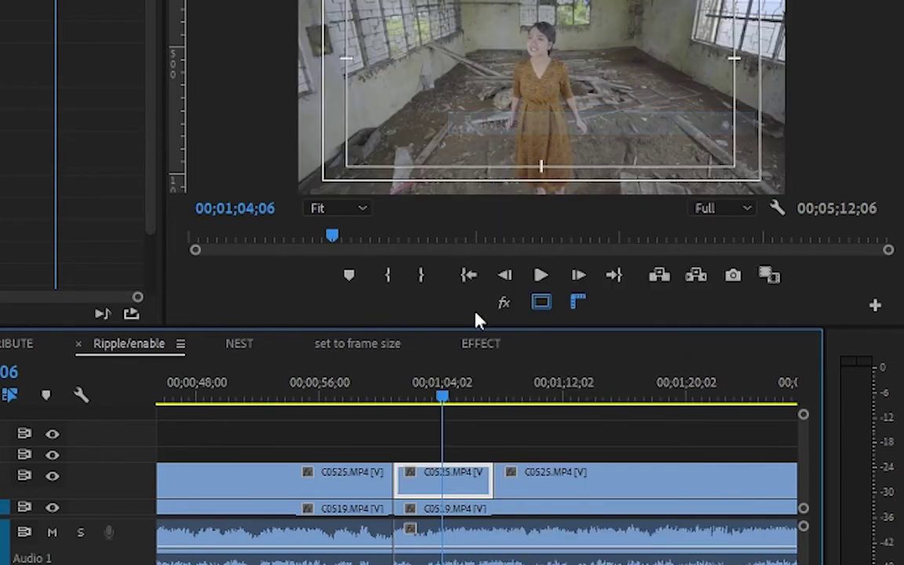
drag(452, 393, 461, 414)
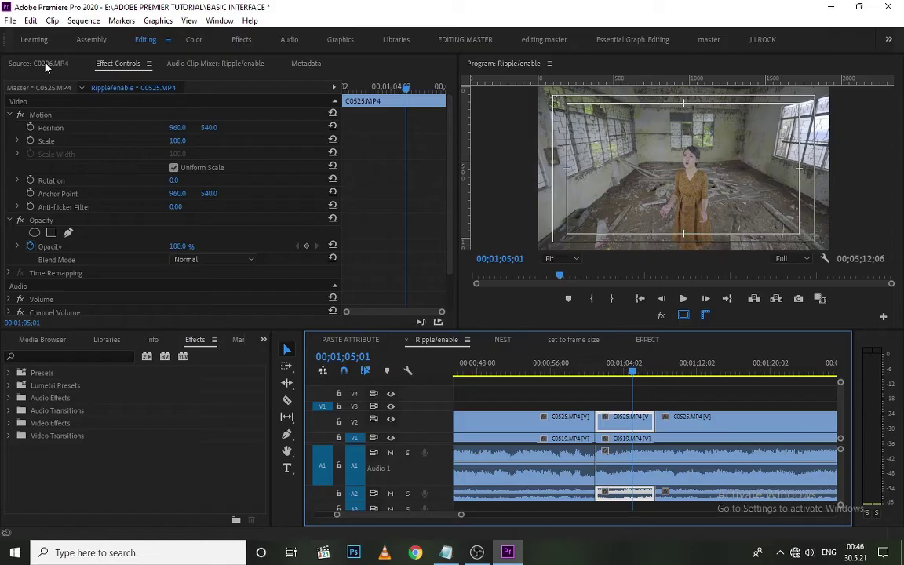
Step: Show the BASIC INTERFACE project bin at full size and examine the frame rates of its clips
key(ctrl+s)
click(9, 339)
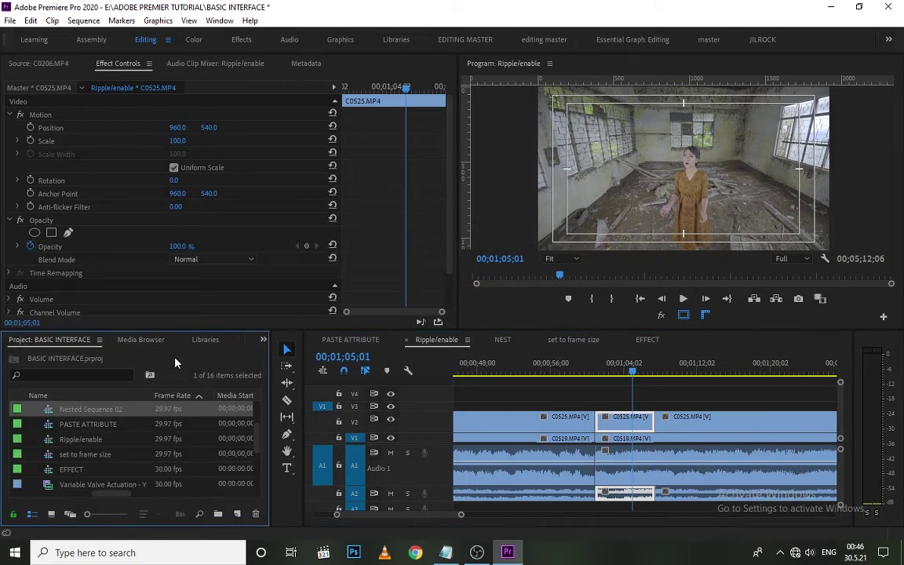
key(grave)
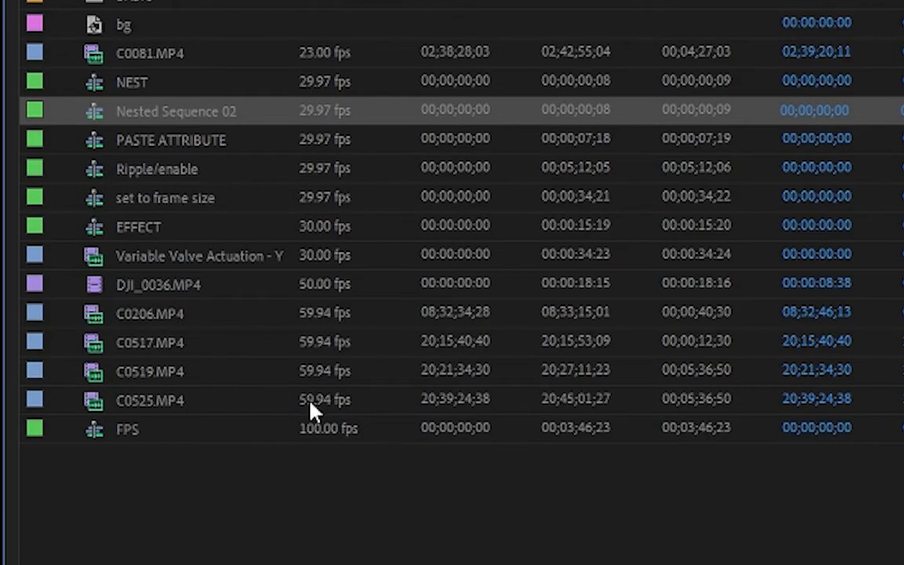
mouse_move(312, 304)
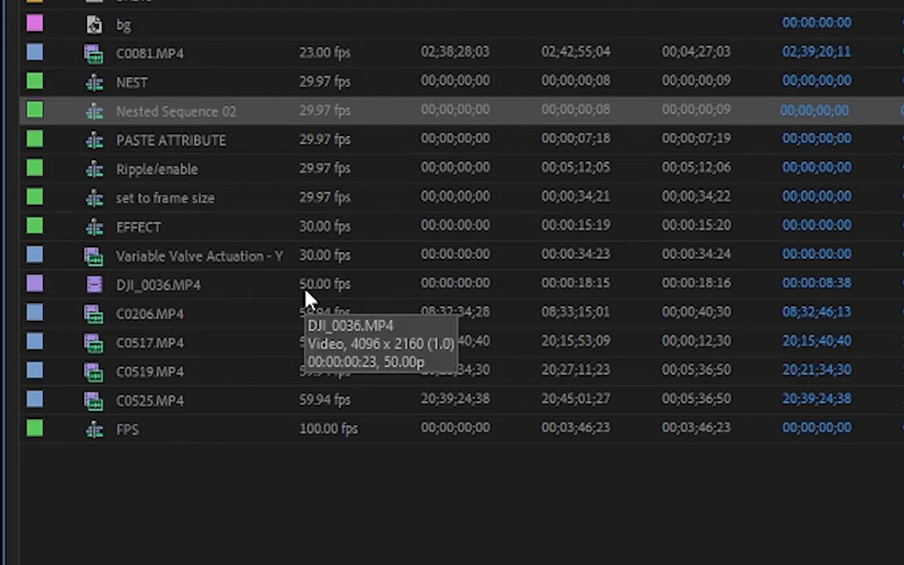
Step: Interpret the DJI_0036.MP4 footage at an assumed frame rate of 23.97 fps and restore the project bin to its normal size
click(224, 292)
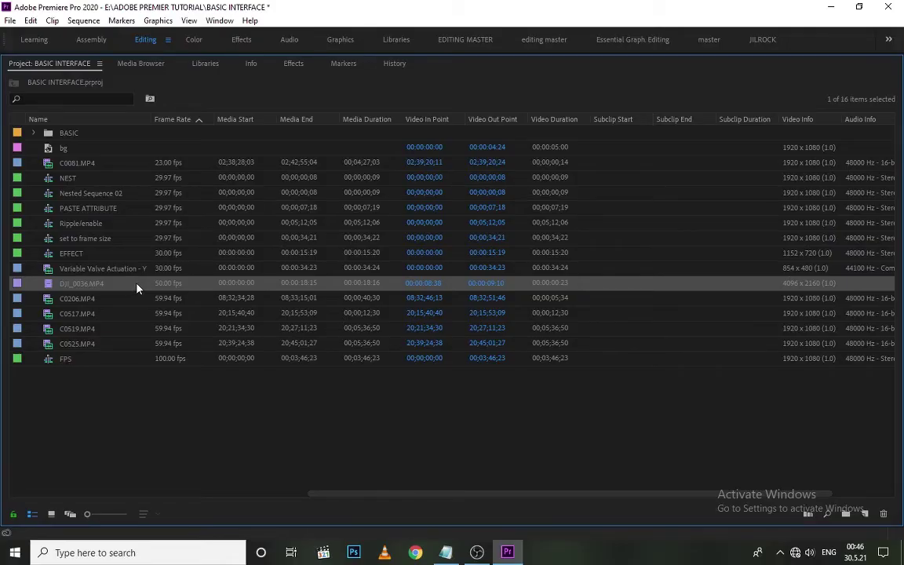
right_click(136, 289)
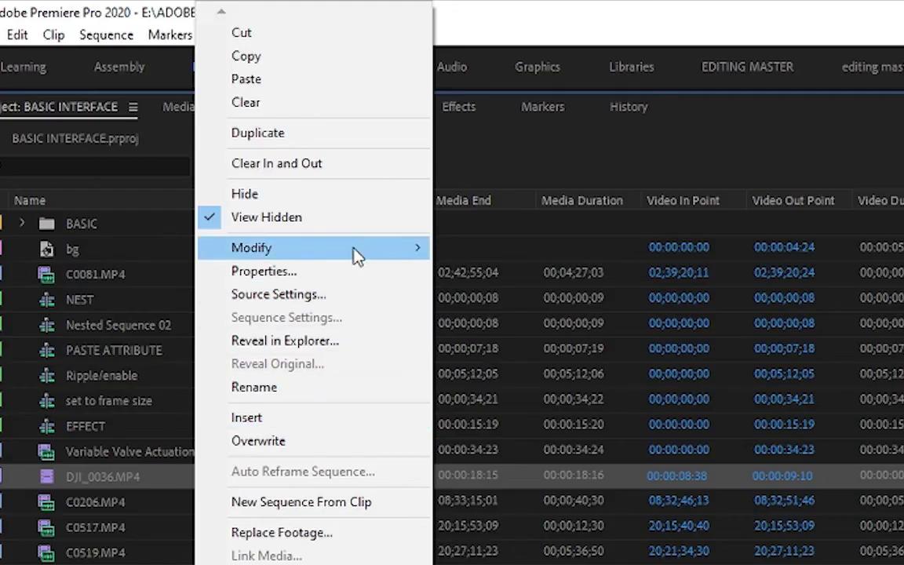
mouse_move(232, 150)
click(511, 272)
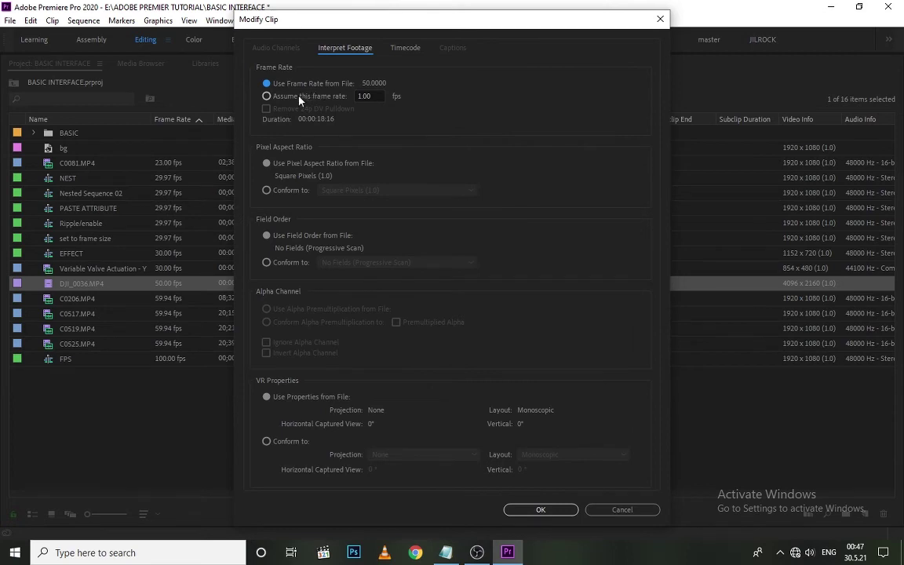
drag(321, 22, 329, 171)
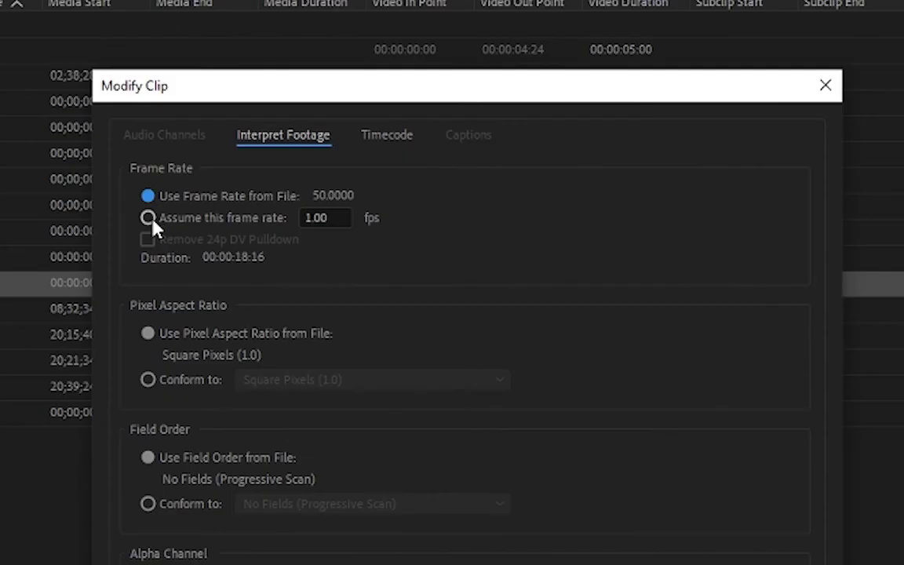
click(150, 219)
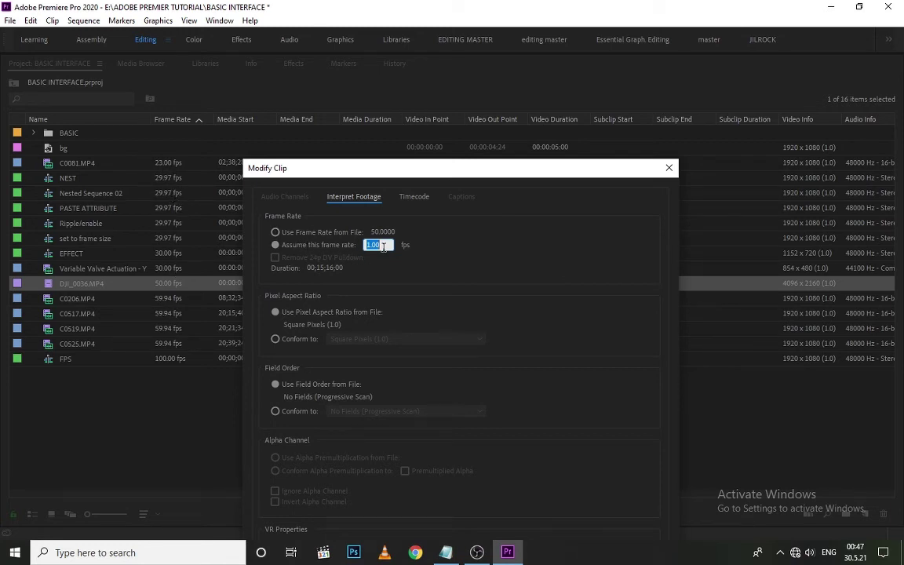
text(23)
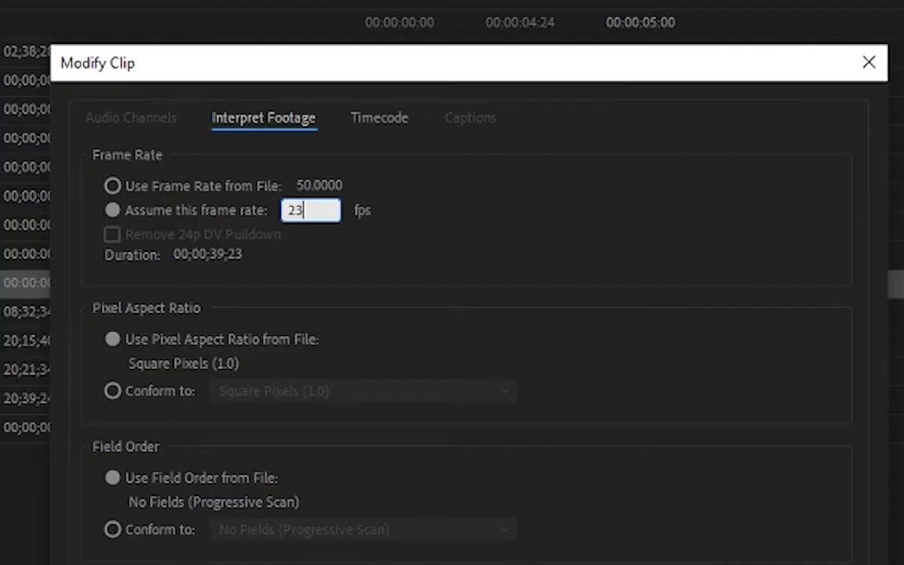
text(.97)
key(Return)
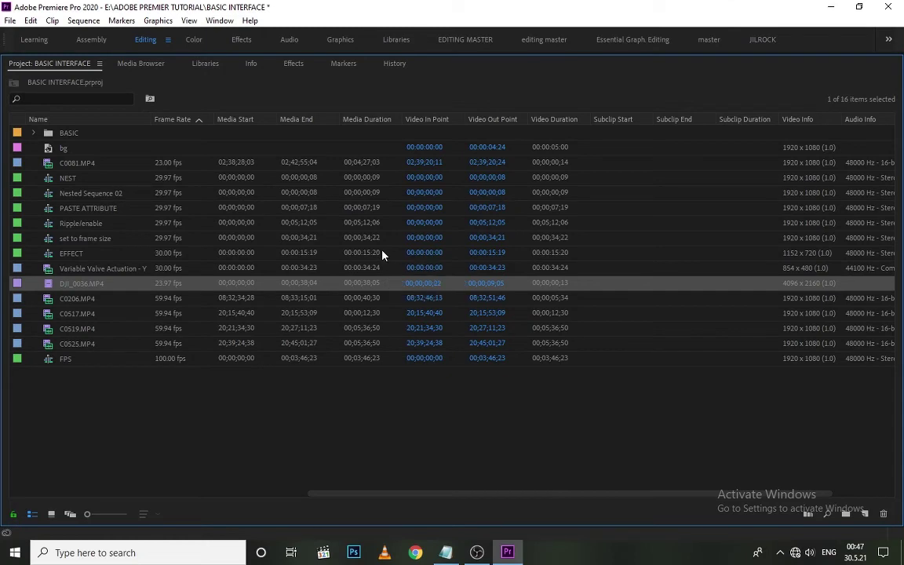
click(301, 375)
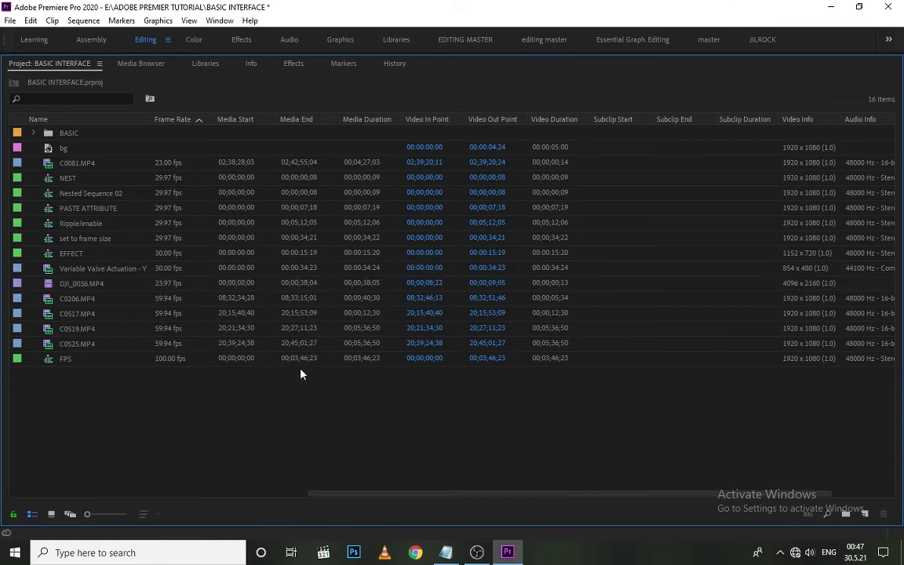
key(grave)
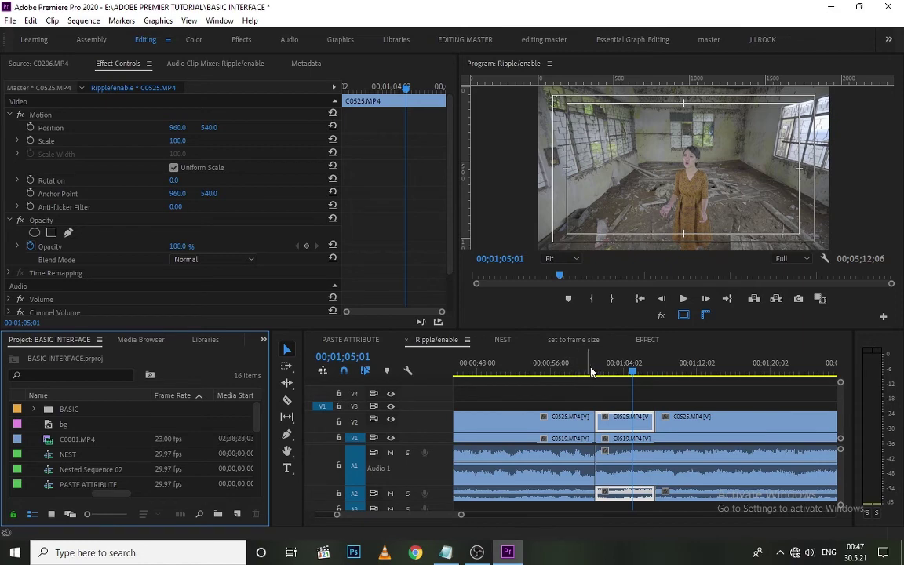
drag(590, 369, 630, 382)
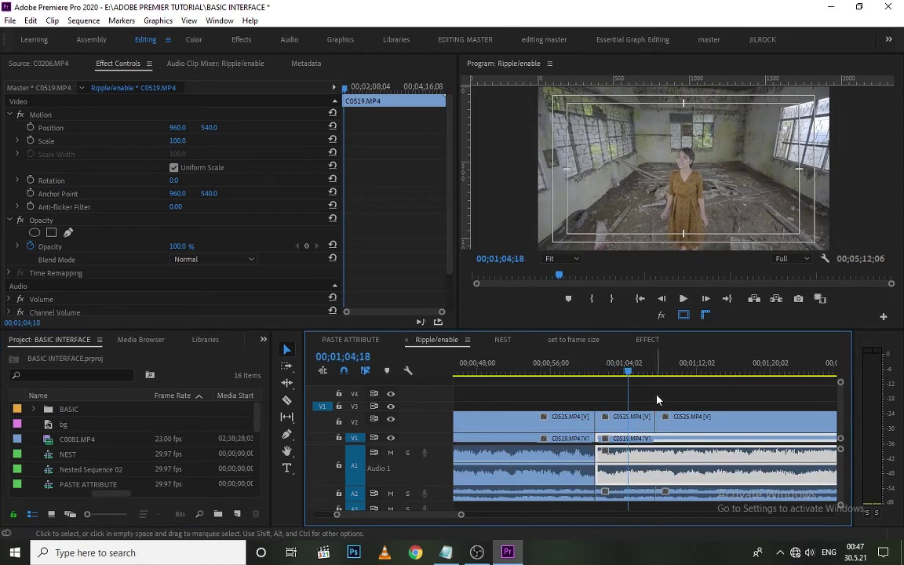
click(657, 398)
click(644, 420)
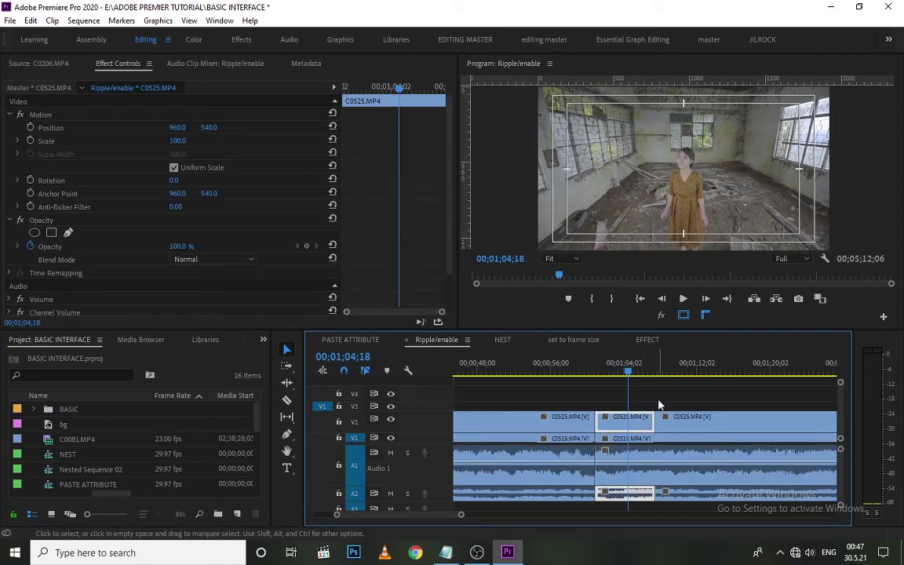
click(661, 403)
mouse_move(637, 371)
mouse_down()
mouse_move(621, 379)
mouse_move(632, 371)
mouse_up()
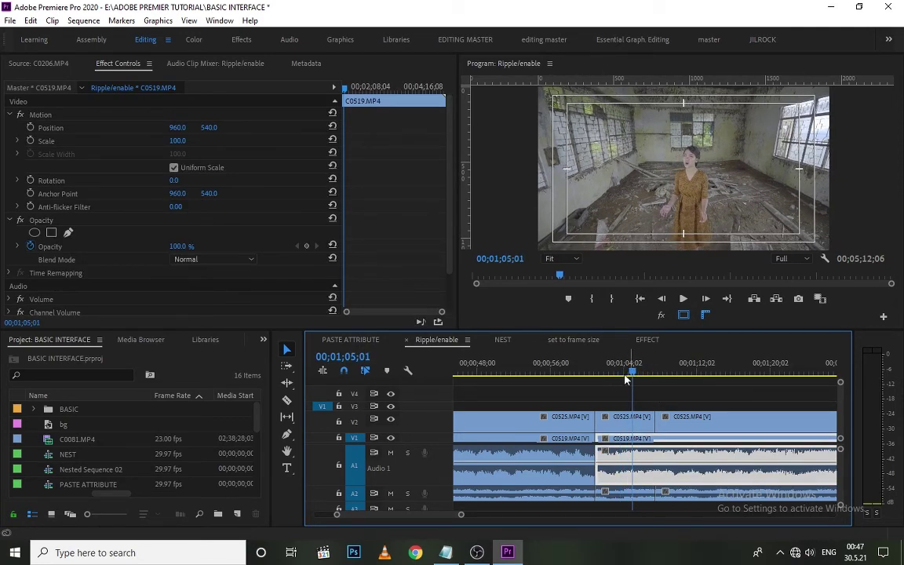
scroll(171, 471, down, 6)
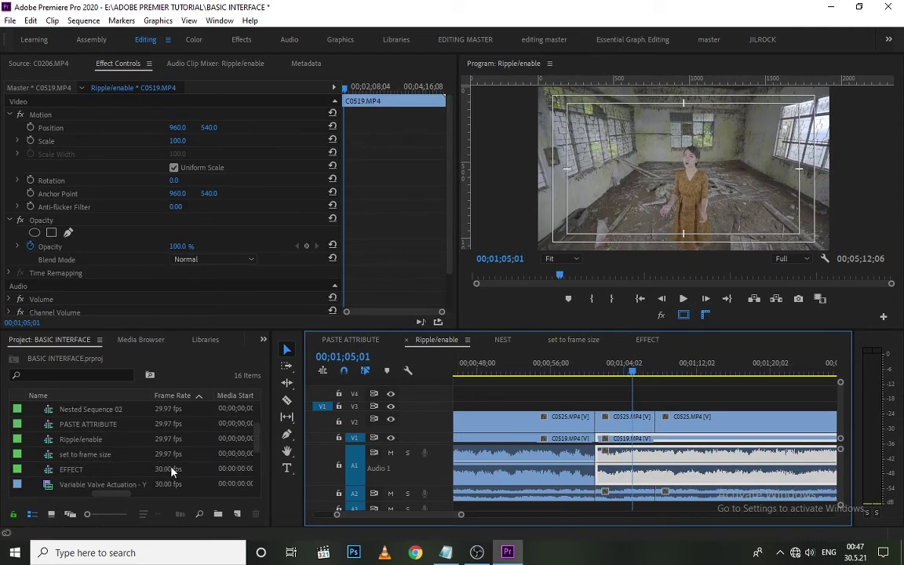
scroll(171, 471, up, 4)
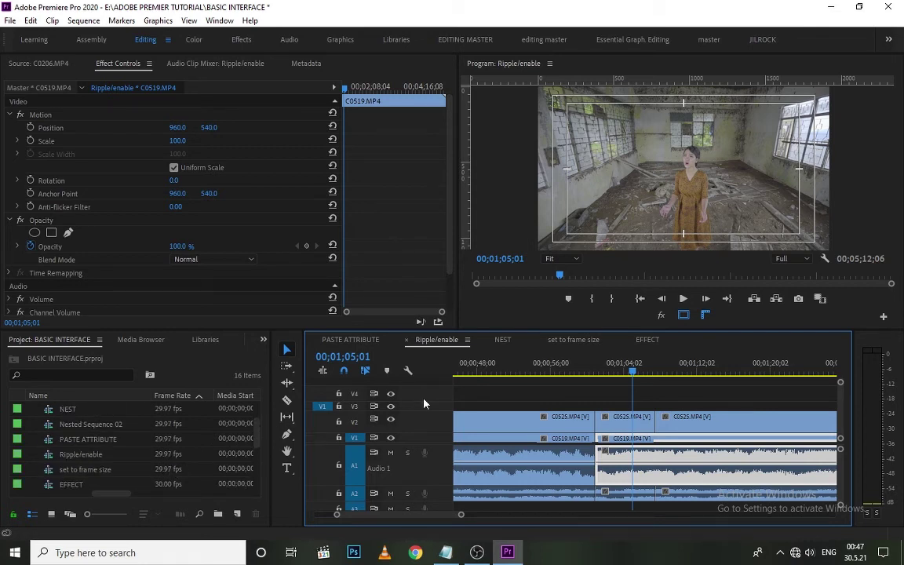
Step: Examine the frame rates of the remaining sequences and clips in the project bin, down to the FPS sequence
click(625, 366)
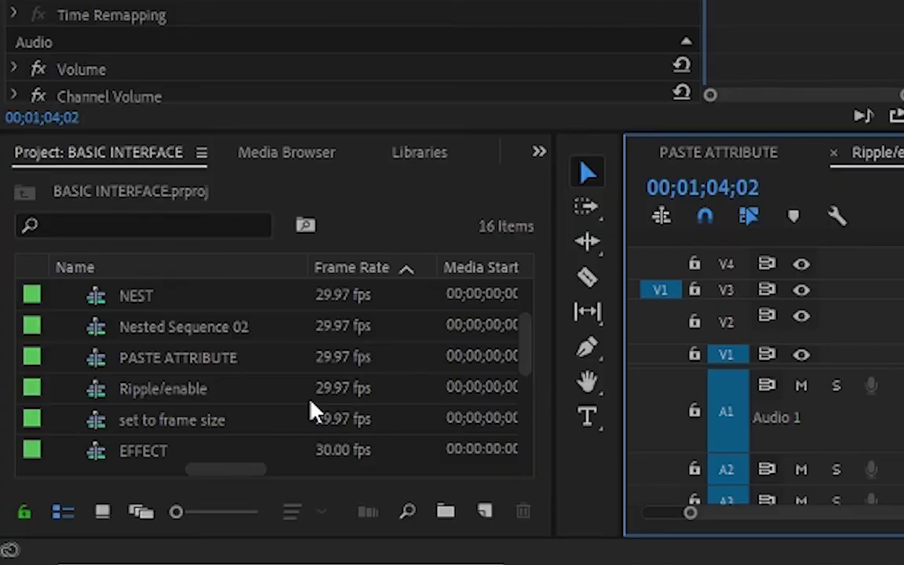
scroll(380, 398, down, 3)
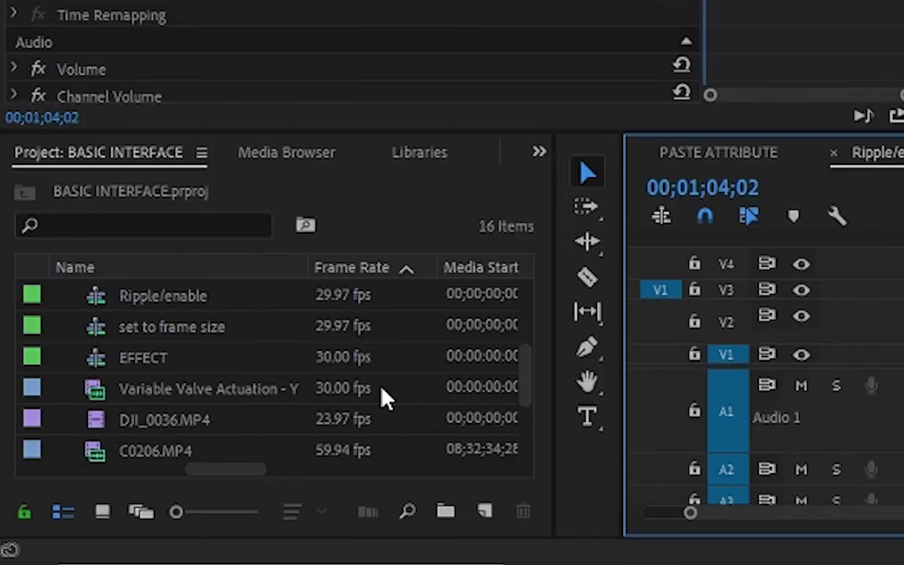
scroll(384, 398, down, 4)
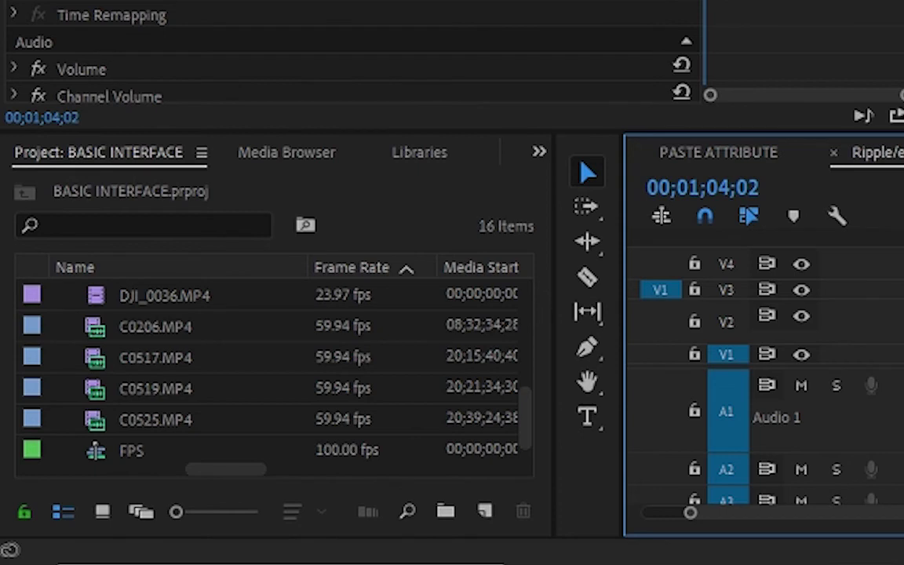
Step: Play a short stretch of the Ripple/enable sequence, return the playhead to 00;01;03;20 and clear the clip selection
key(space)
key(space)
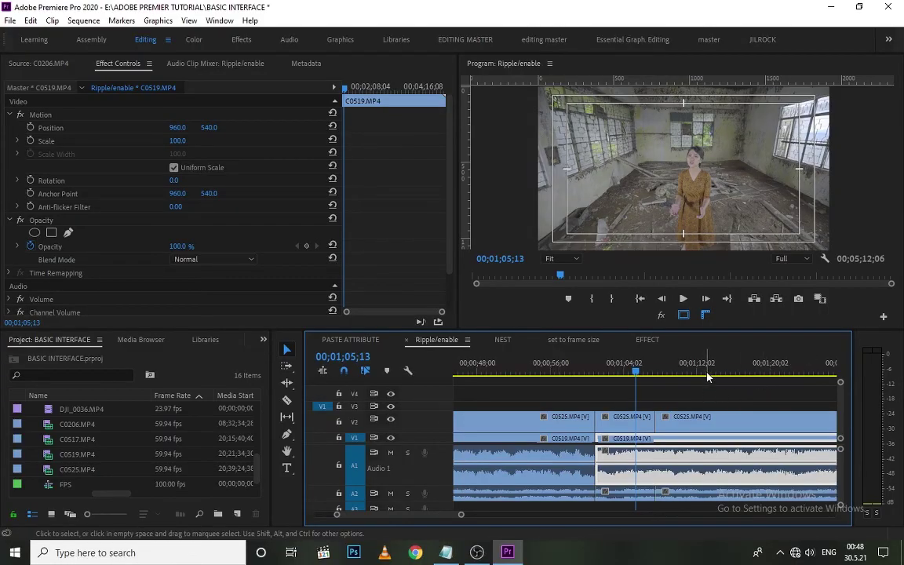
click(631, 372)
drag(630, 374, 624, 374)
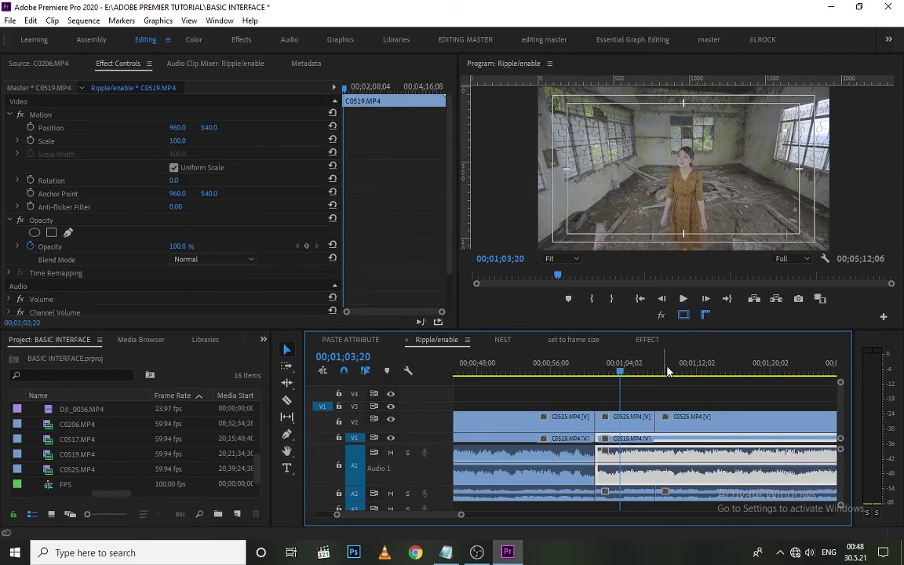
click(702, 391)
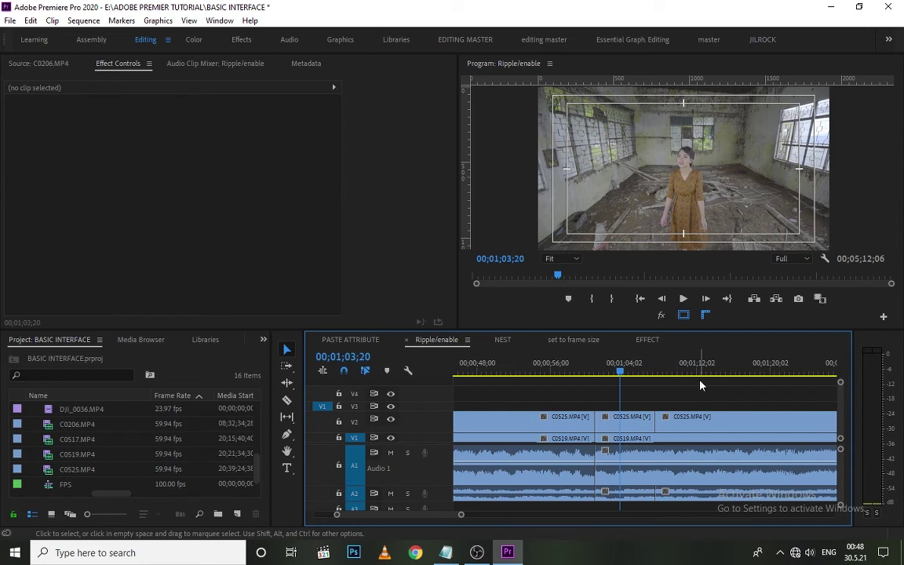
Step: Inspect the frames around 00;01;03;23 in the Ripple/enable sequence by stepping back one frame at a time
key(minus)
key(minus)
key(minus)
key(minus)
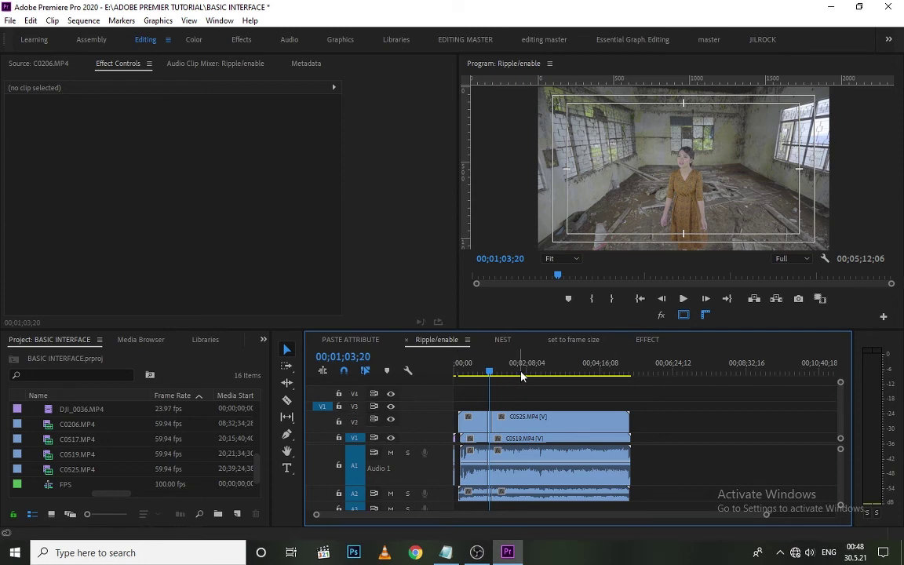
key(equal)
key(equal)
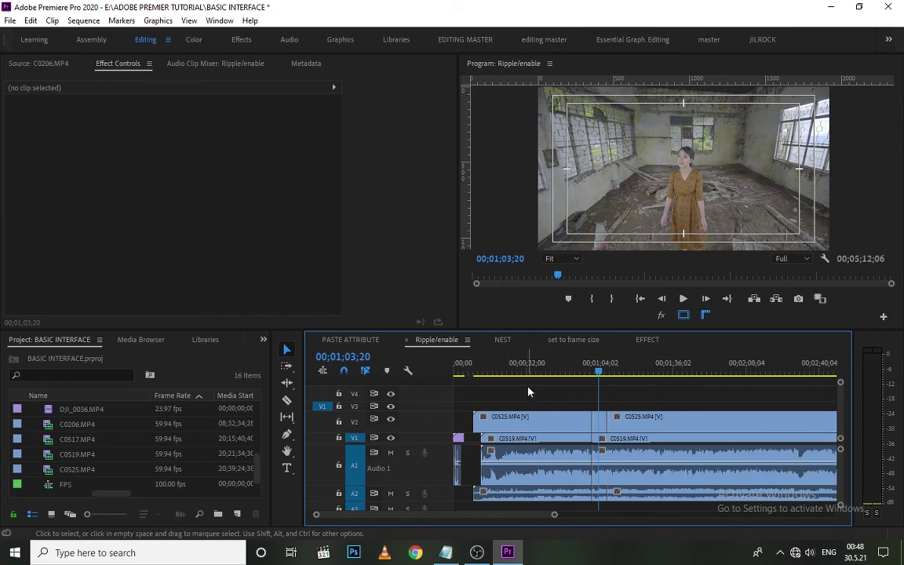
click(601, 371)
key(Left)
key(Left)
key(Left)
key(Left)
key(Left)
key(Left)
key(Left)
key(Left)
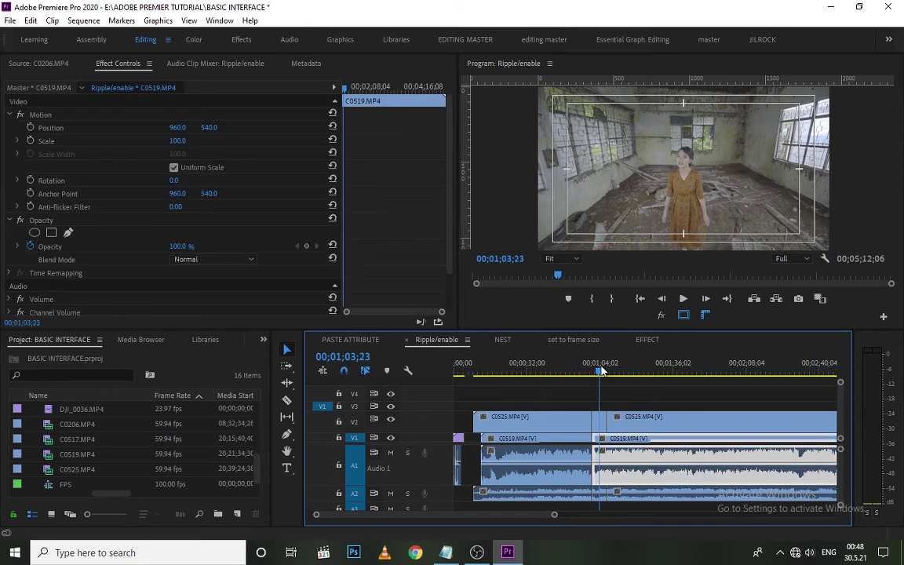
Step: Scrub forward through the last C0525.MP4 segment to 00;02;14;03 and clear the clip selection
key(equal)
key(equal)
key(equal)
drag(601, 371, 759, 422)
key(minus)
key(minus)
key(minus)
key(minus)
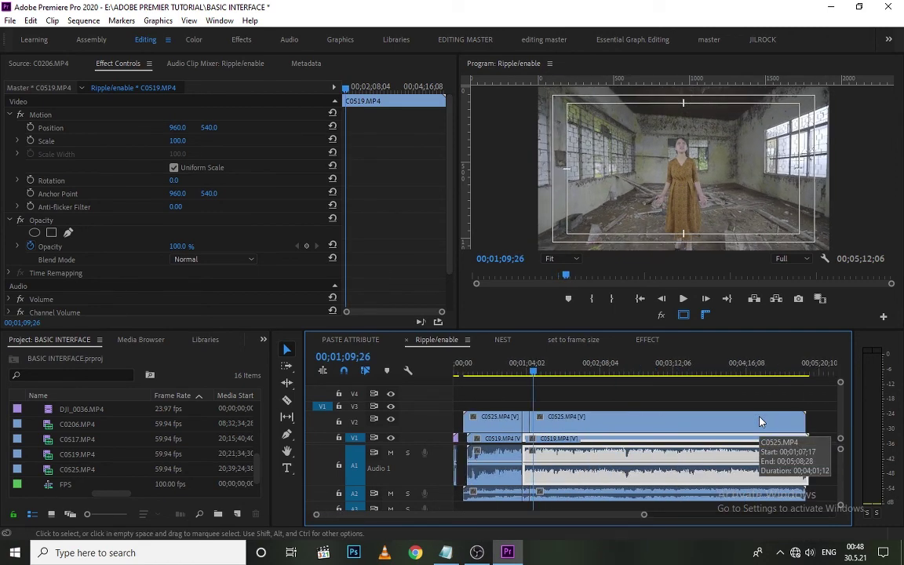
drag(541, 373, 608, 391)
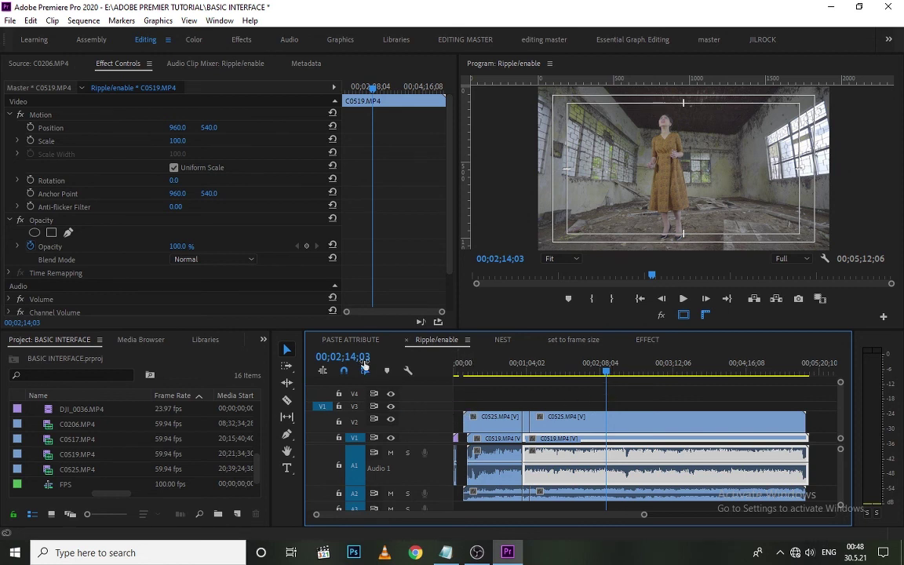
click(536, 390)
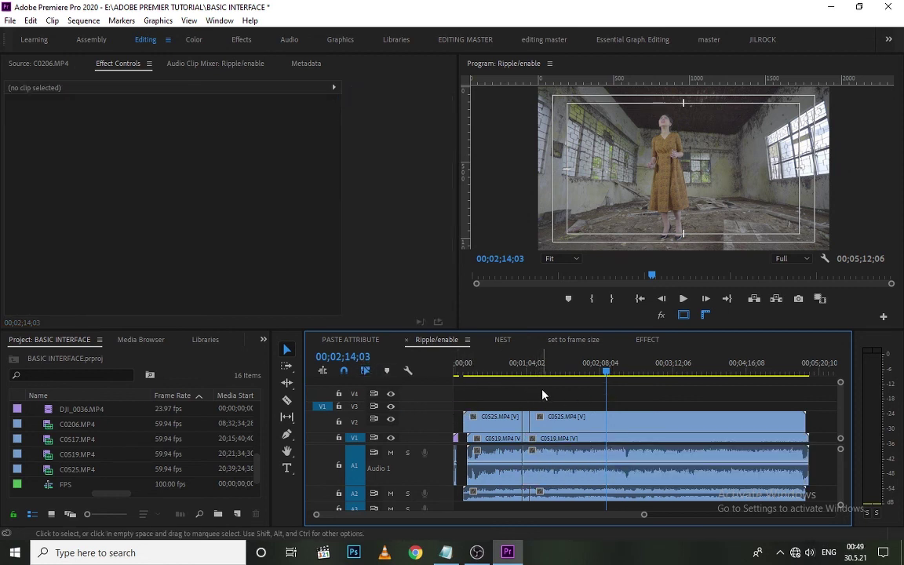